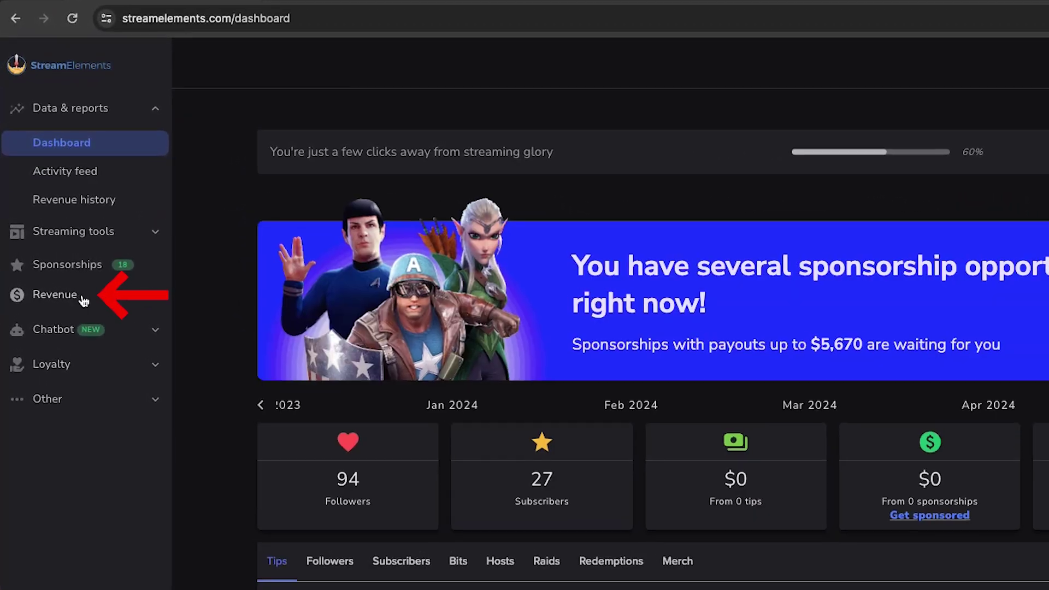
Step: Go to Revenue > Tipping settings in the StreamElements sidebar
{"action": "left_click", "coordinate": [69, 263]}
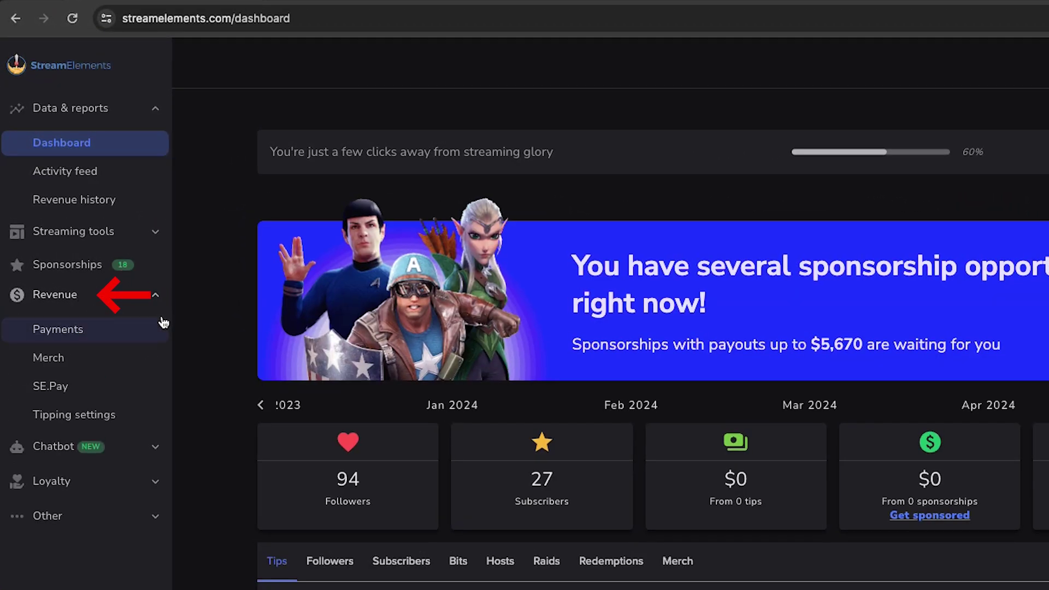
{"action": "left_click", "coordinate": [78, 421]}
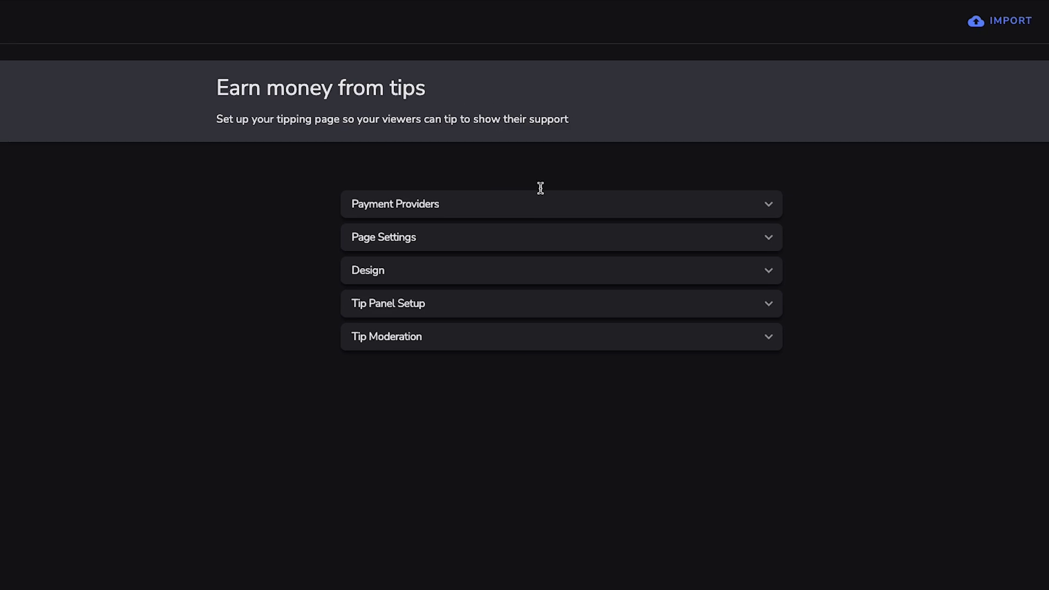
Step: Expand Payment Providers and review the PayPal (Legacy) and SE.Pay connections
{"action": "left_click", "coordinate": [423, 203]}
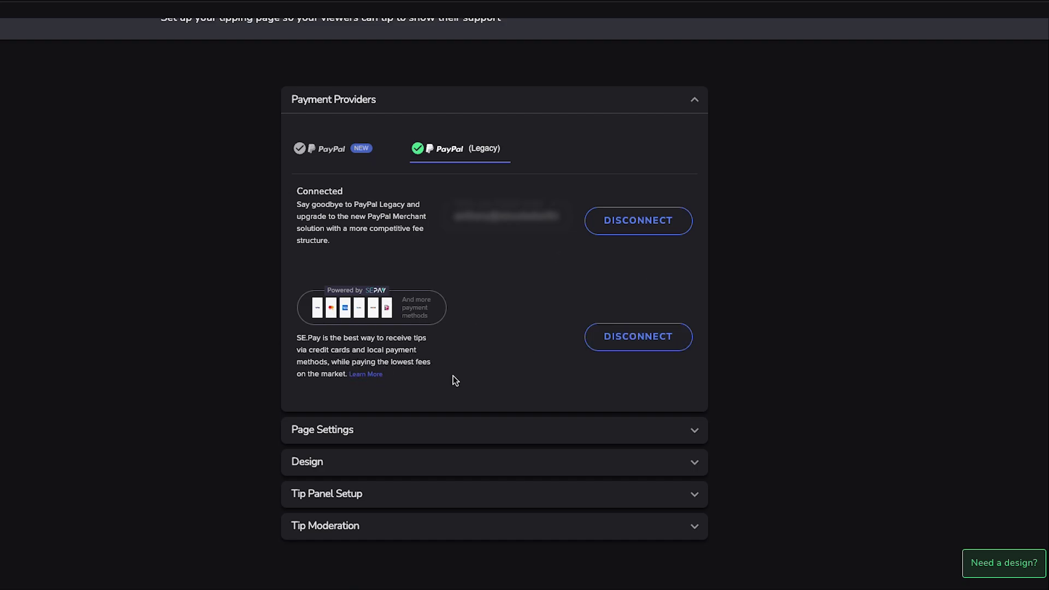
{"action": "scroll", "coordinate": [498, 369], "scroll_direction": "down", "scroll_amount": 1}
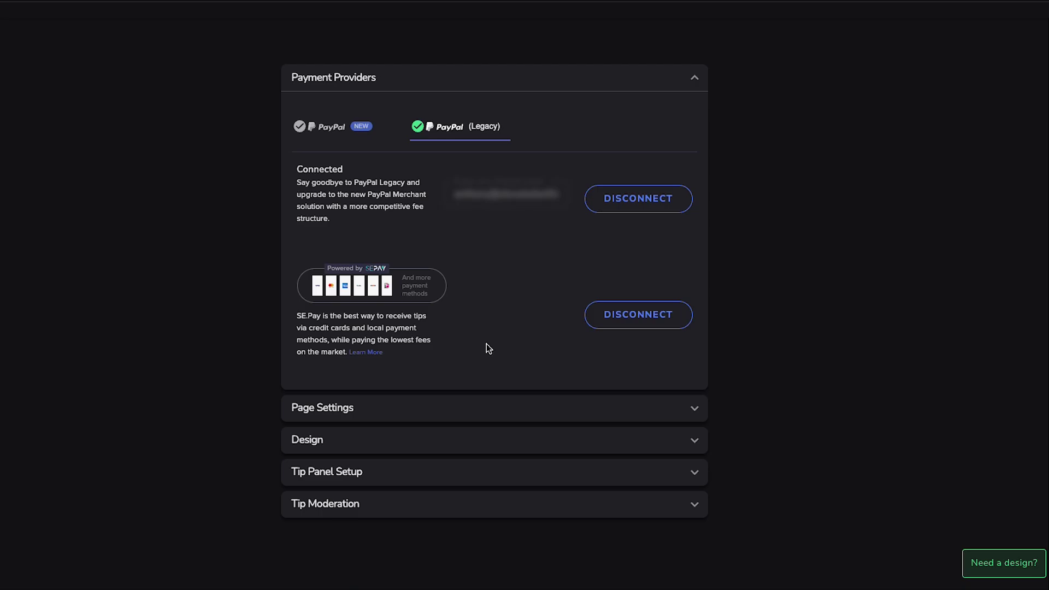
{"action": "scroll", "coordinate": [488, 348], "scroll_direction": "down", "scroll_amount": 1}
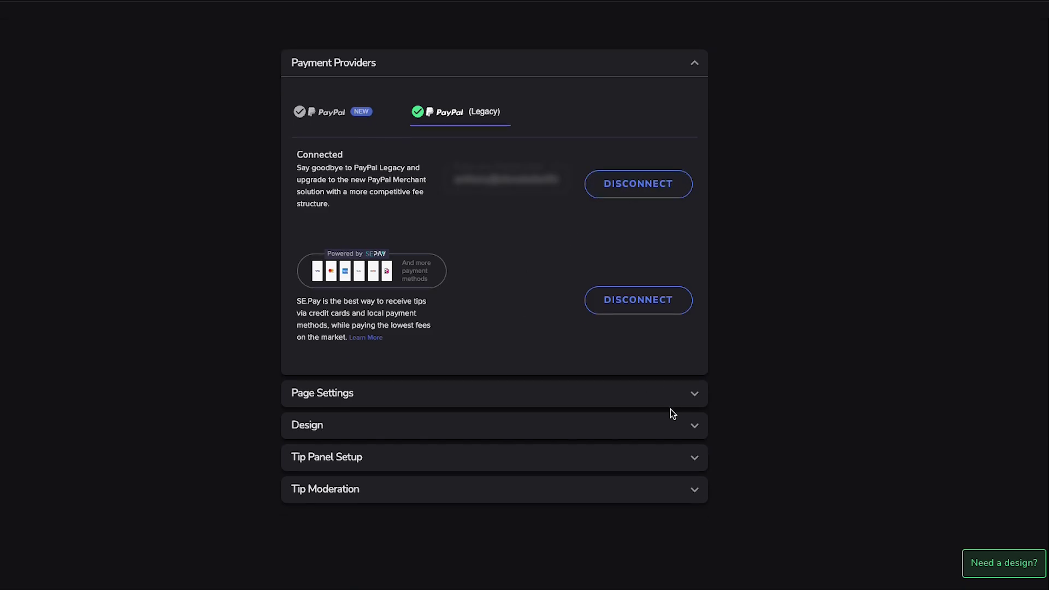
Step: In Page Settings, change the tip Minimum Amount from 3 to 5
{"action": "left_click", "coordinate": [690, 399]}
{"action": "scroll", "coordinate": [495, 379], "scroll_direction": "down", "scroll_amount": 5}
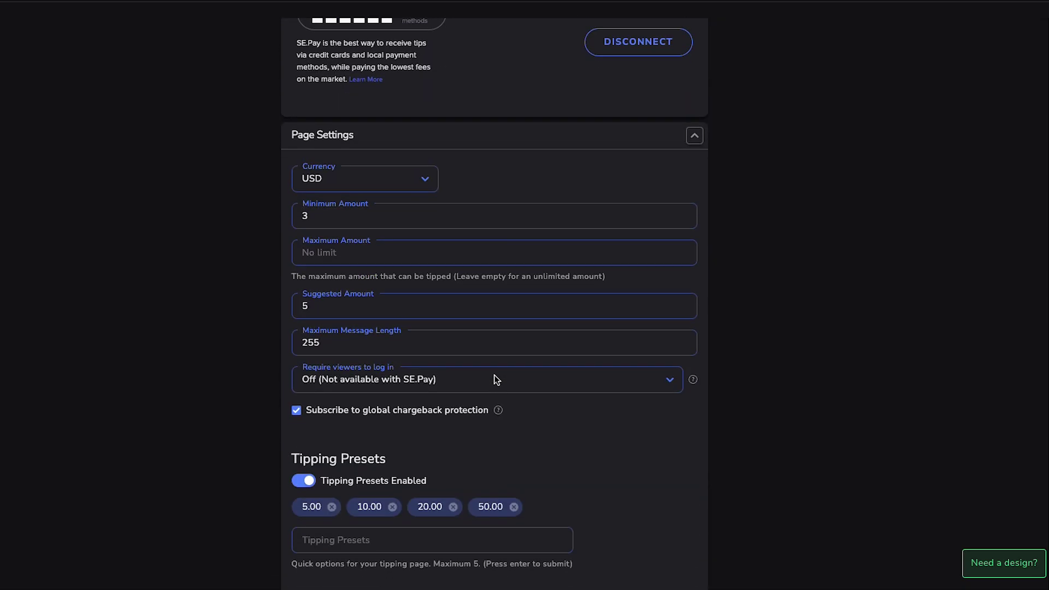
{"action": "double_click", "coordinate": [304, 215]}
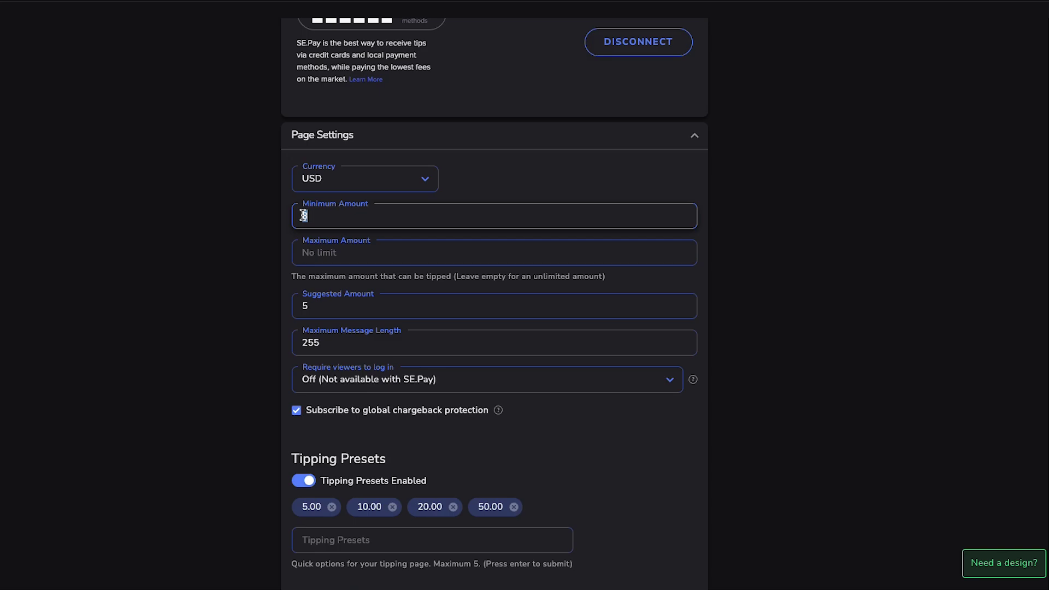
{"action": "type", "text": "5"}
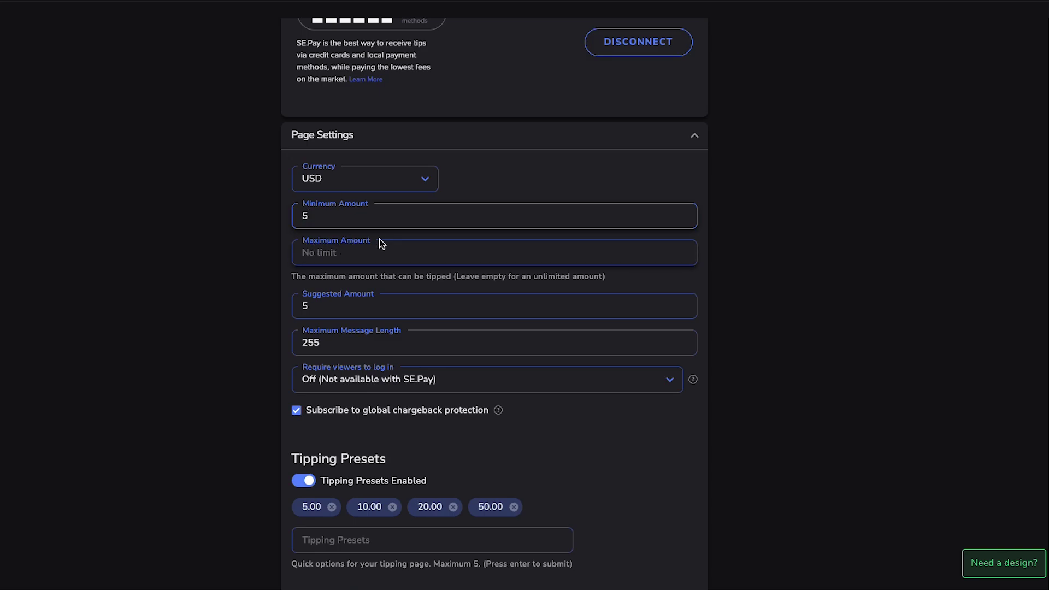
{"action": "left_click", "coordinate": [307, 306]}
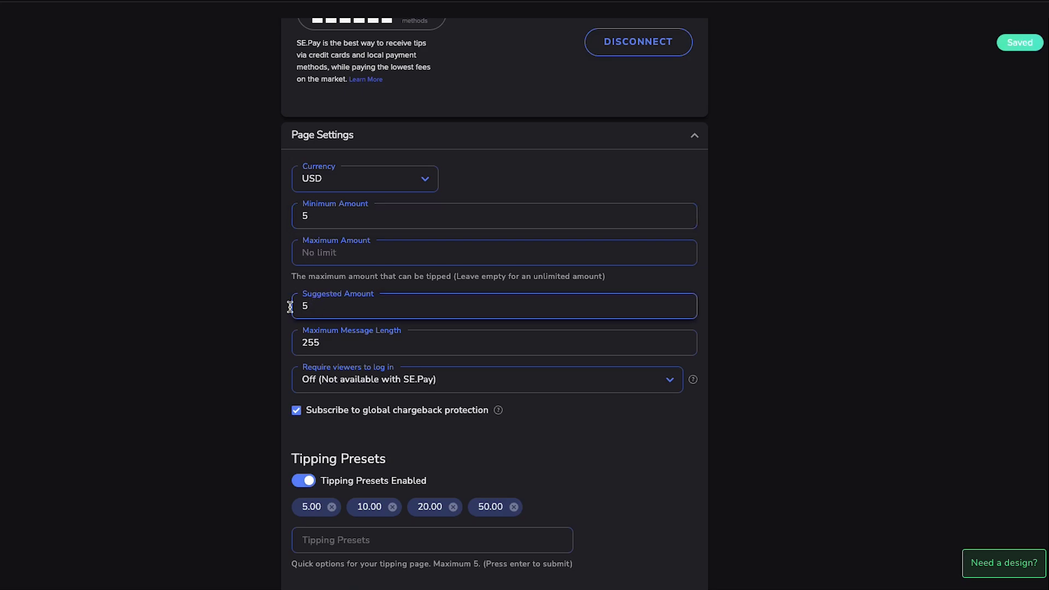
Step: Read the chargeback protection note and add 100.00 as a fifth tipping preset
{"action": "scroll", "coordinate": [307, 304], "scroll_direction": "down", "scroll_amount": 1}
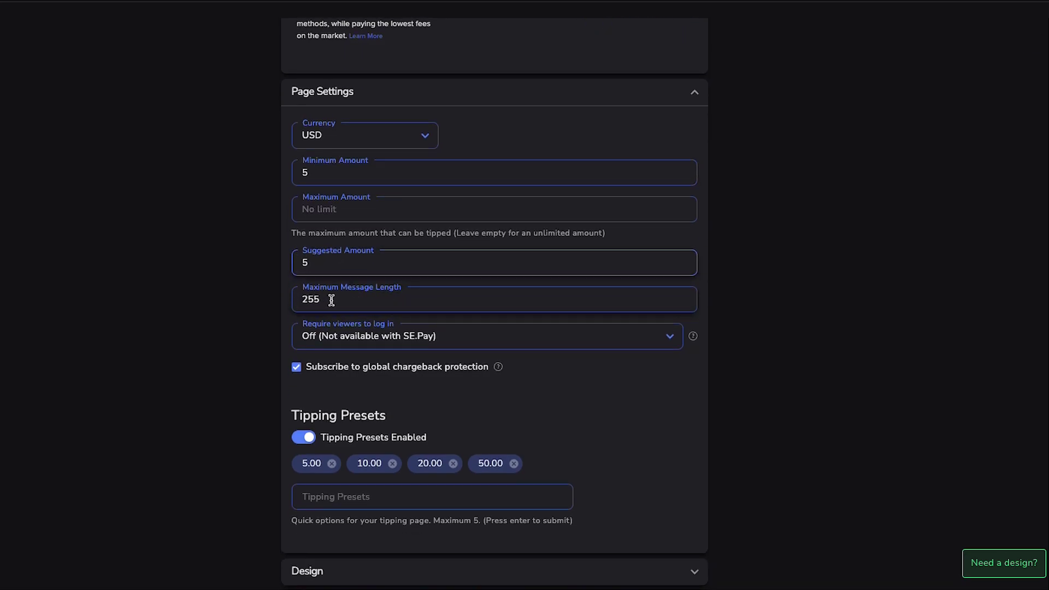
{"action": "scroll", "coordinate": [330, 299], "scroll_direction": "down", "scroll_amount": 2}
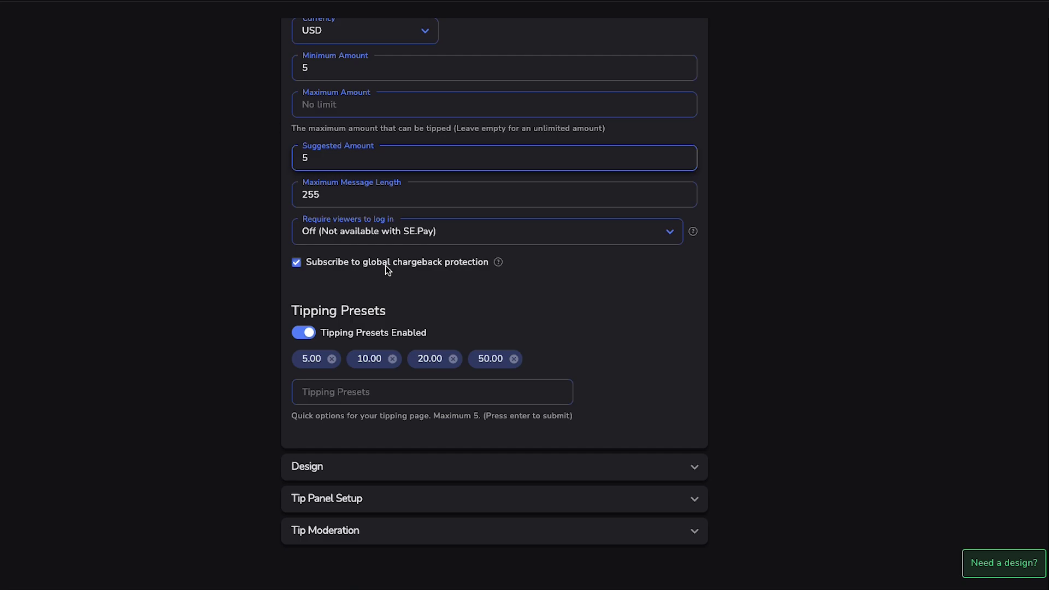
{"action": "left_click", "coordinate": [498, 262]}
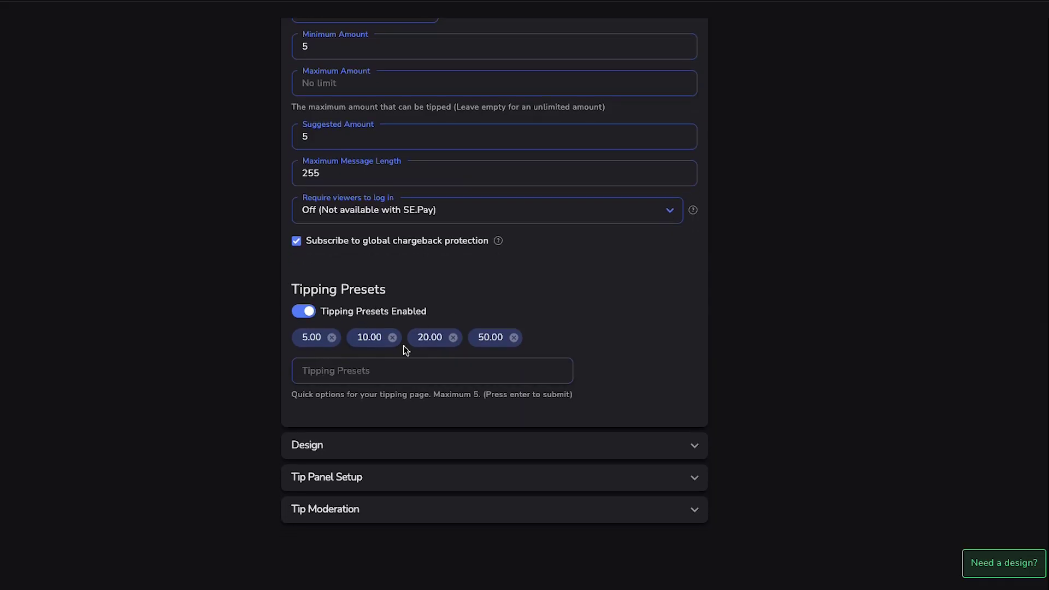
{"action": "left_click", "coordinate": [324, 368]}
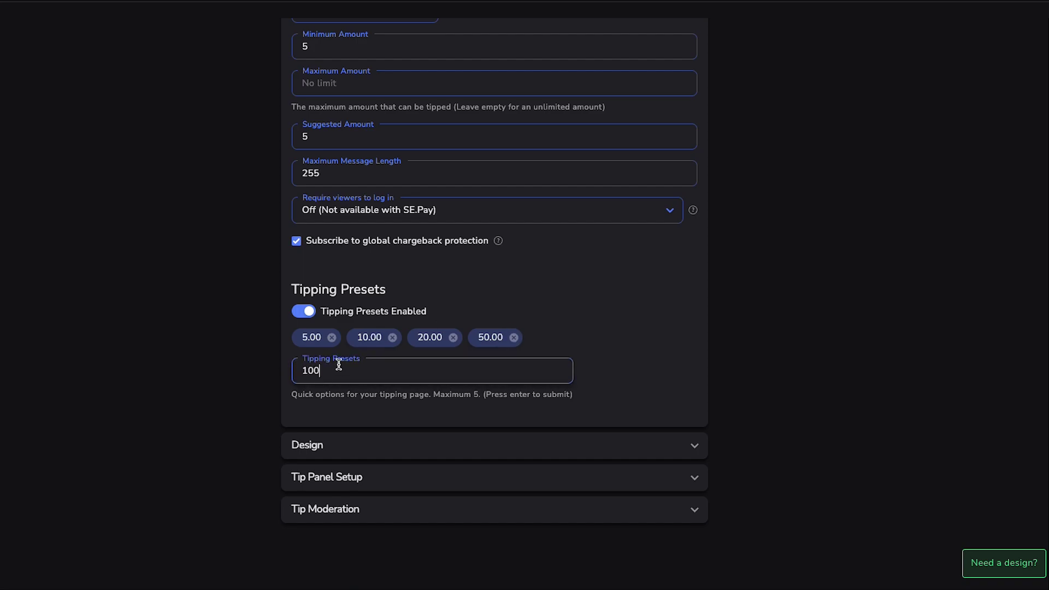
{"action": "key", "text": "Return"}
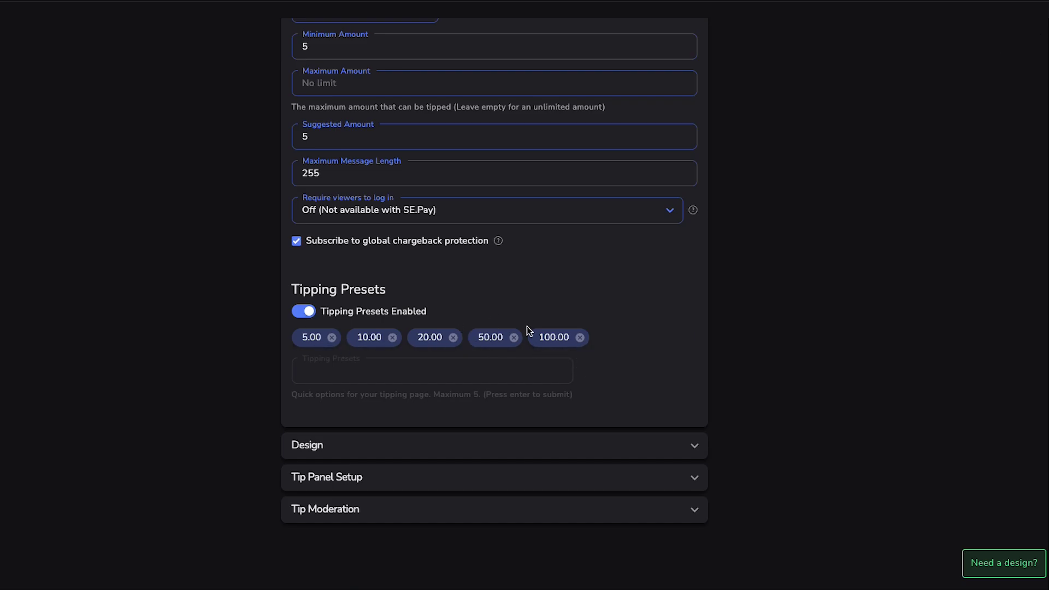
{"action": "scroll", "coordinate": [614, 333], "scroll_direction": "down", "scroll_amount": 1}
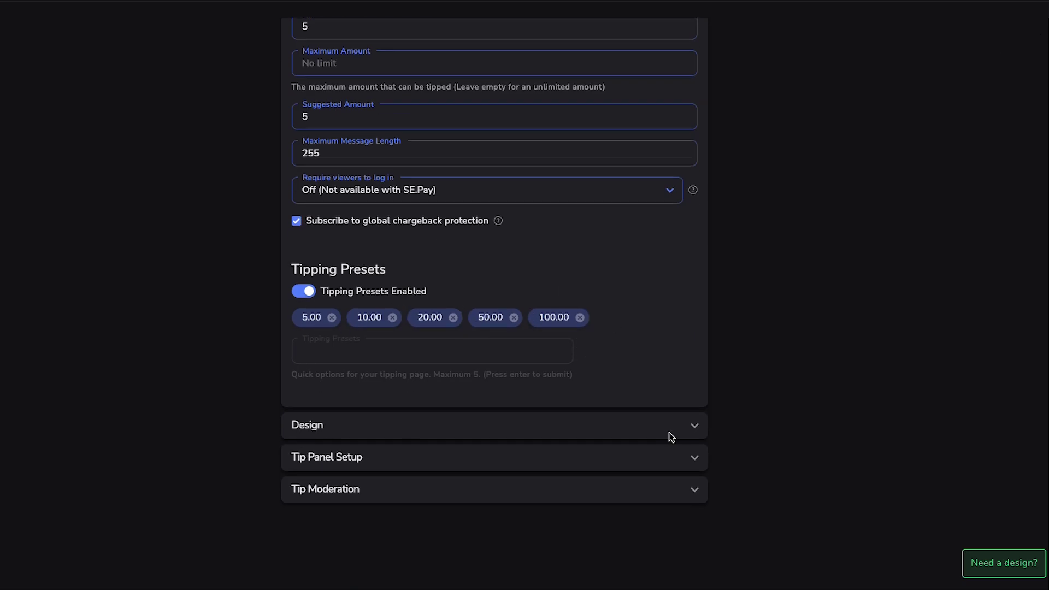
Step: Expand Design and review the page title, tipper thank-you message, images and leaderboard options
{"action": "left_click", "coordinate": [693, 429]}
{"action": "scroll", "coordinate": [494, 358], "scroll_direction": "down", "scroll_amount": 4}
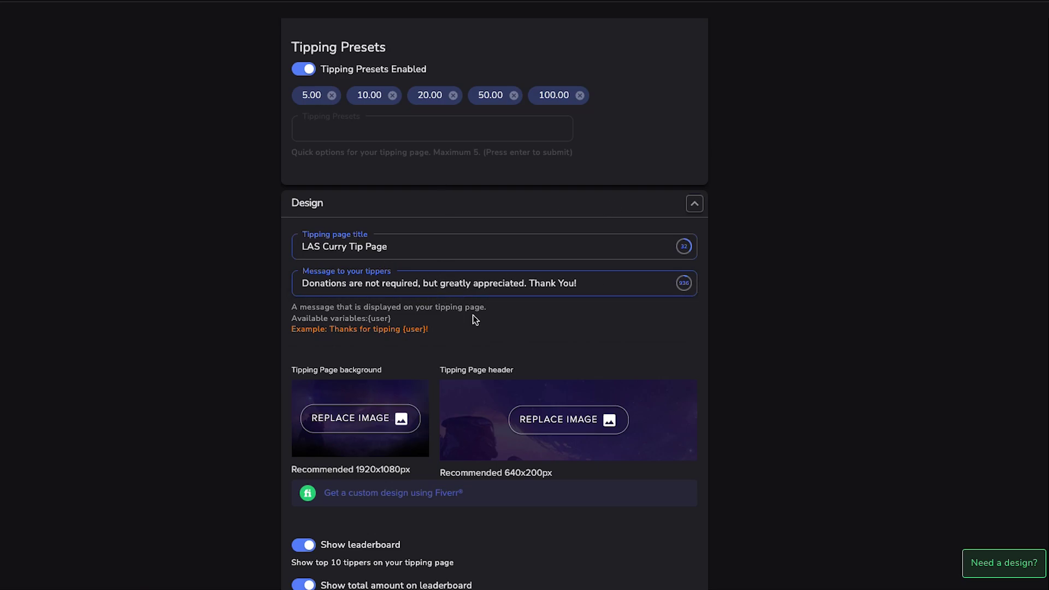
{"action": "scroll", "coordinate": [473, 314], "scroll_direction": "down", "scroll_amount": 2}
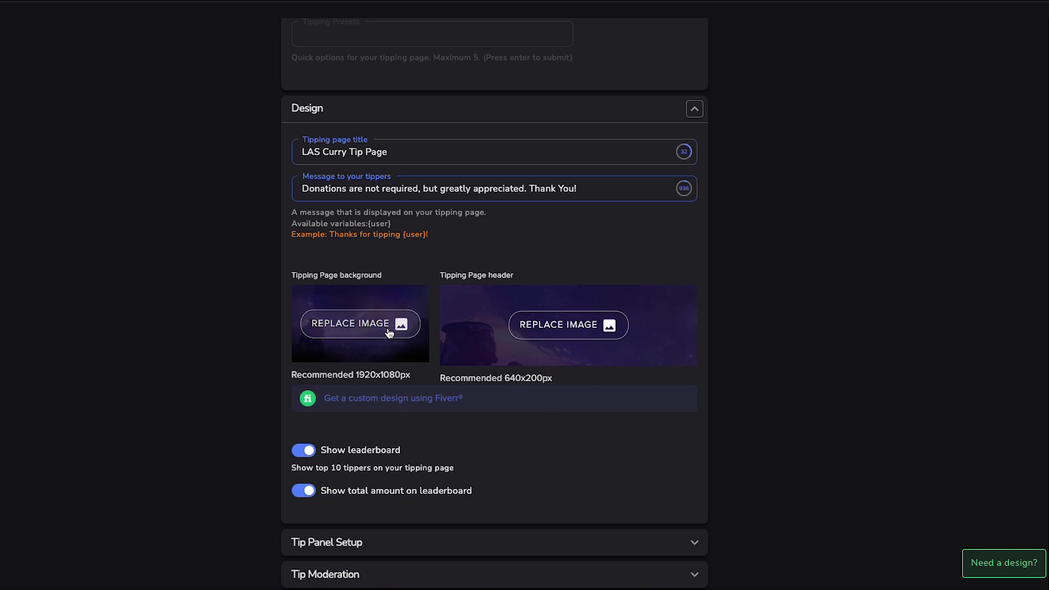
{"action": "scroll", "coordinate": [442, 366], "scroll_direction": "down", "scroll_amount": 2}
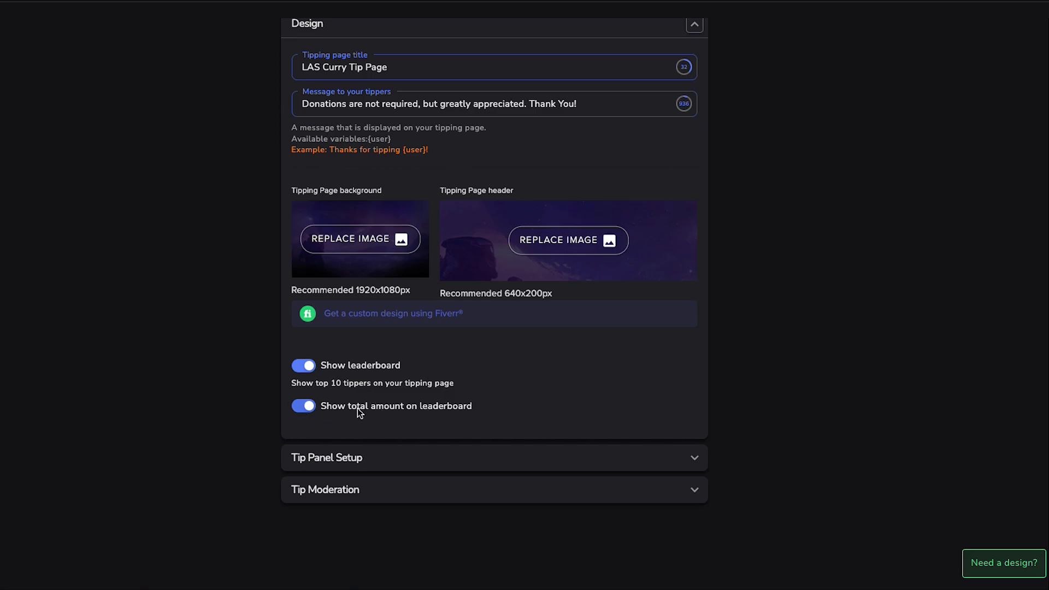
Step: Copy the Twitch tipping page link from Tip Panel Setup and open it in a new tab
{"action": "left_click", "coordinate": [694, 458]}
{"action": "scroll", "coordinate": [534, 418], "scroll_direction": "down", "scroll_amount": 2}
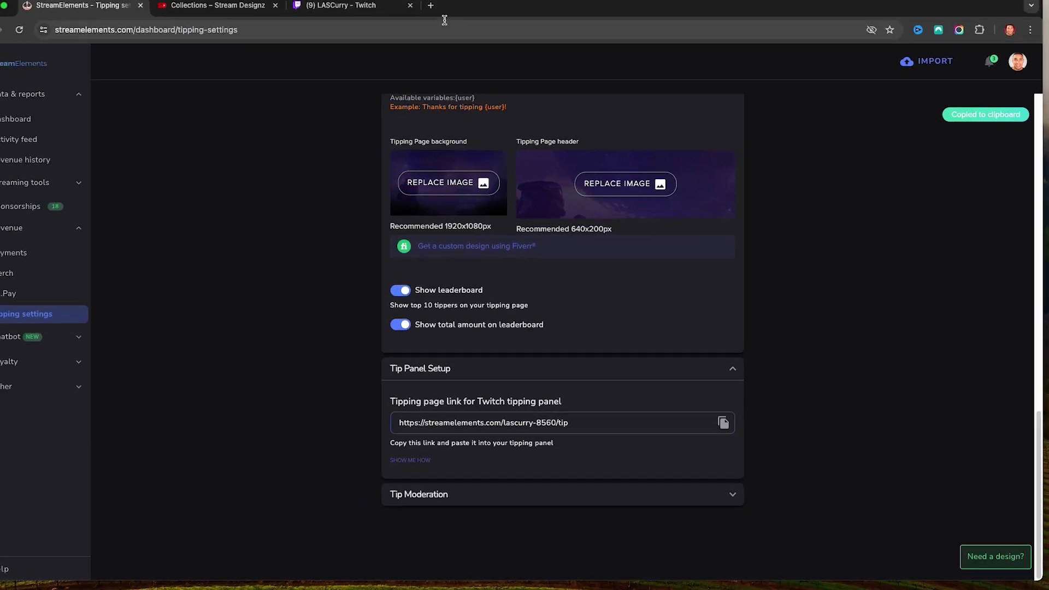
{"action": "key", "text": "super+t"}
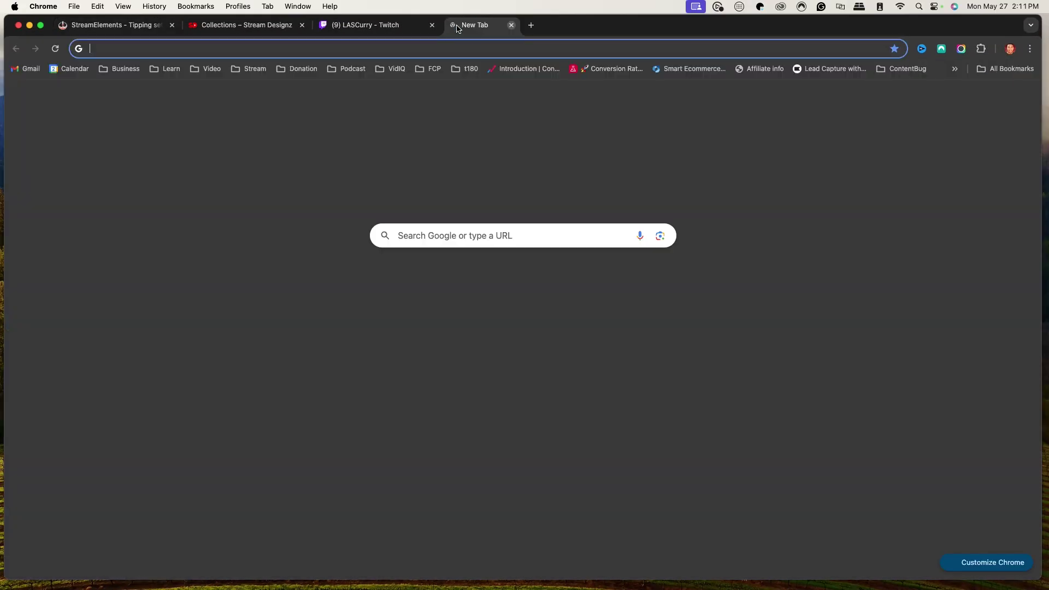
{"action": "right_click", "coordinate": [402, 48]}
{"action": "left_click", "coordinate": [421, 122]}
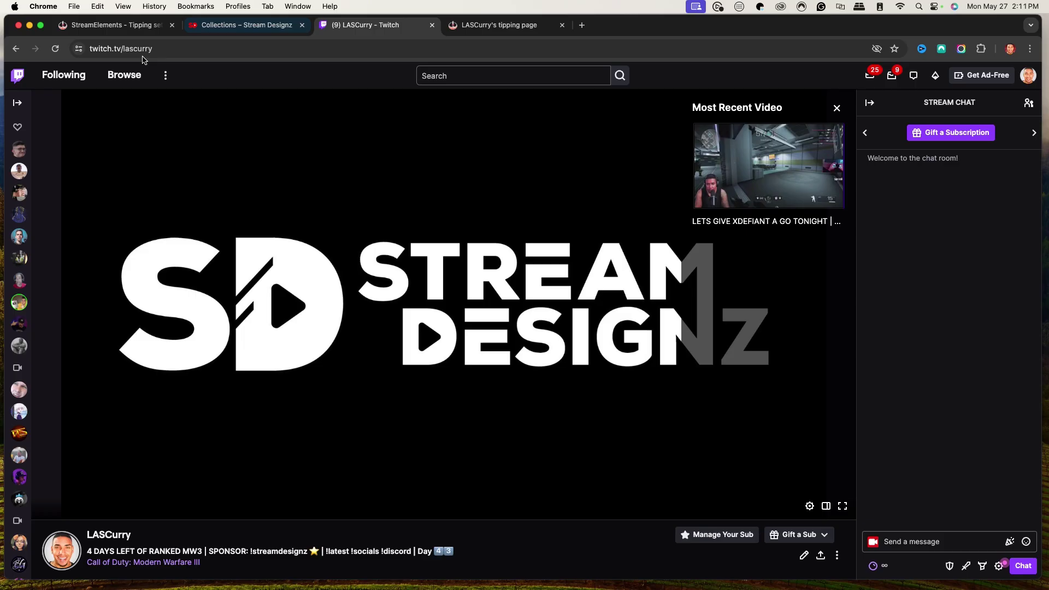
Step: Turn on Twitch panel editing and add a new text or image panel
{"action": "scroll", "coordinate": [377, 262], "scroll_direction": "down", "scroll_amount": 10}
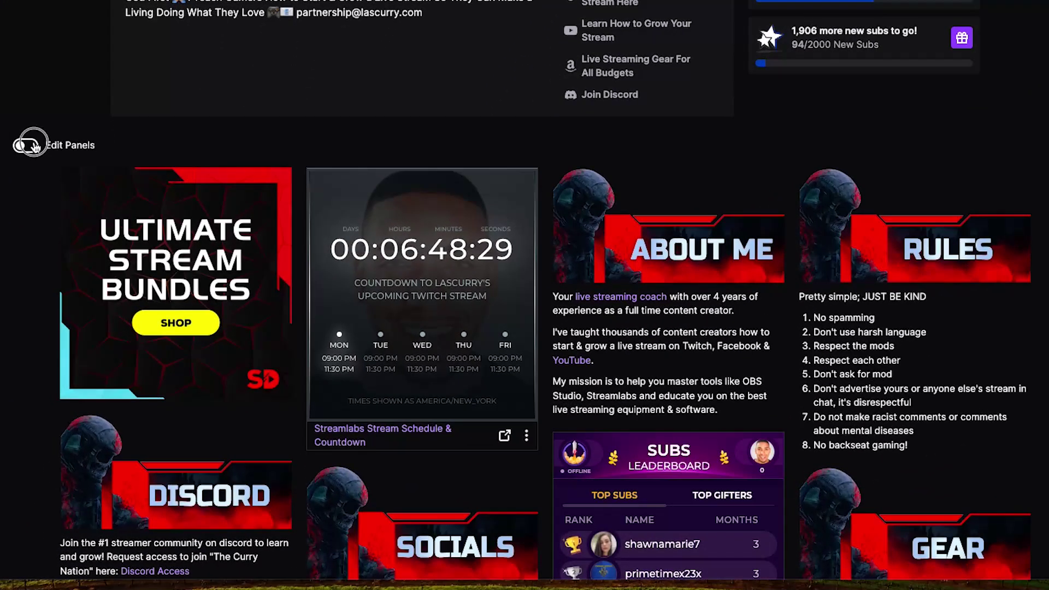
{"action": "left_click", "coordinate": [34, 147]}
{"action": "scroll", "coordinate": [186, 234], "scroll_direction": "down", "scroll_amount": 5}
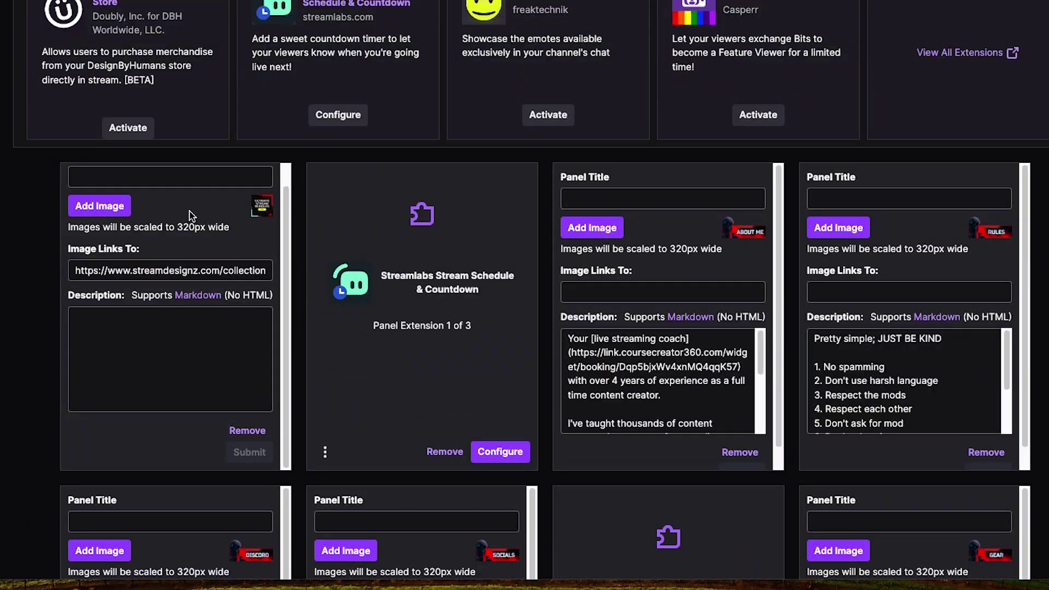
{"action": "scroll", "coordinate": [186, 234], "scroll_direction": "up", "scroll_amount": 1}
{"action": "scroll", "coordinate": [388, 270], "scroll_direction": "down", "scroll_amount": 10}
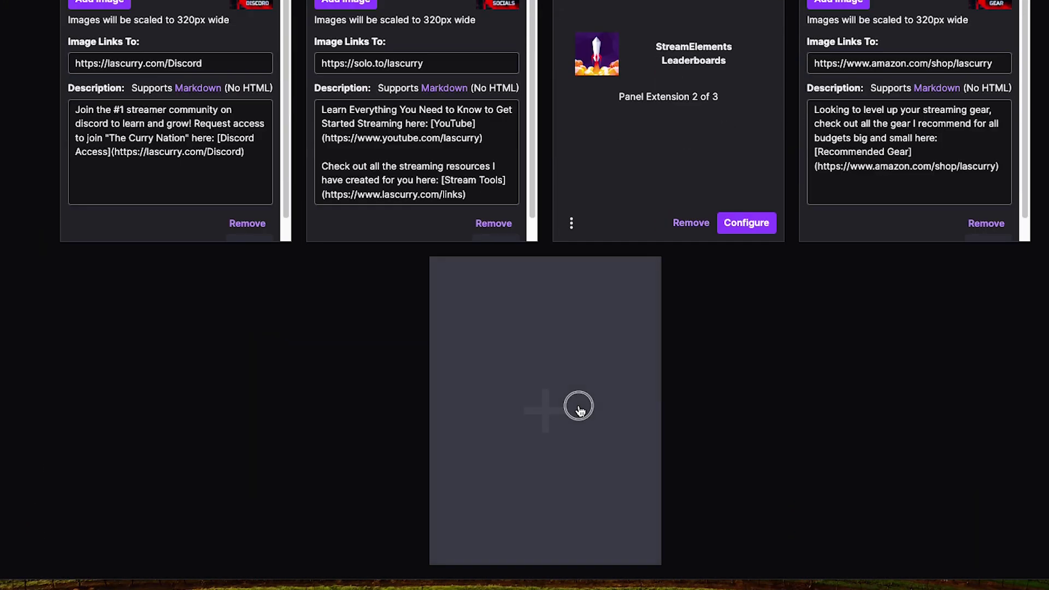
{"action": "left_click", "coordinate": [578, 404]}
{"action": "left_click", "coordinate": [568, 280]}
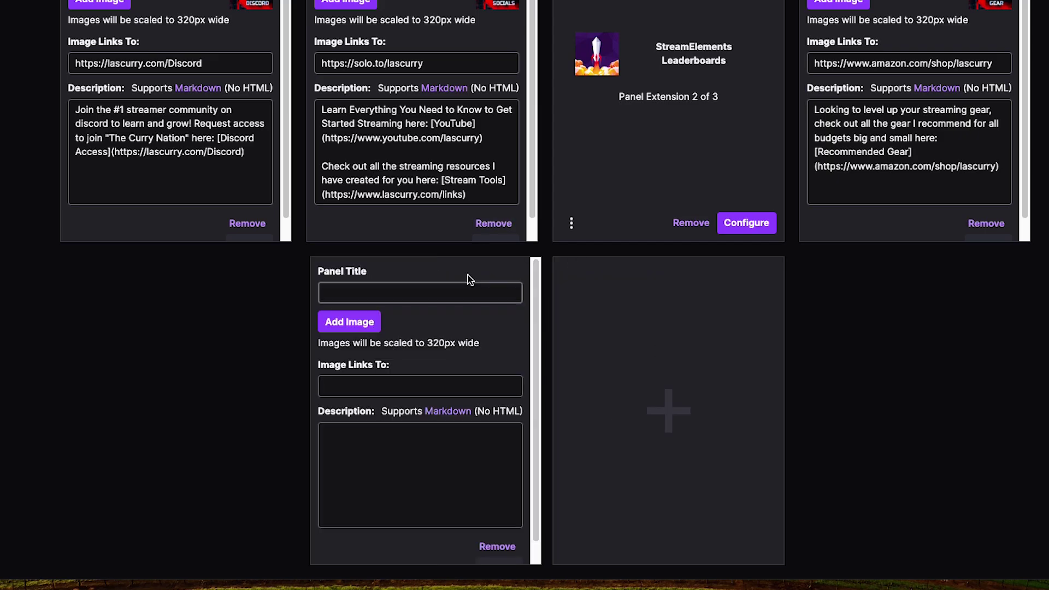
Step: Paste the StreamElements tipping page link into the panel's Image Links To field
{"action": "left_click", "coordinate": [344, 387]}
{"action": "right_click", "coordinate": [344, 387]}
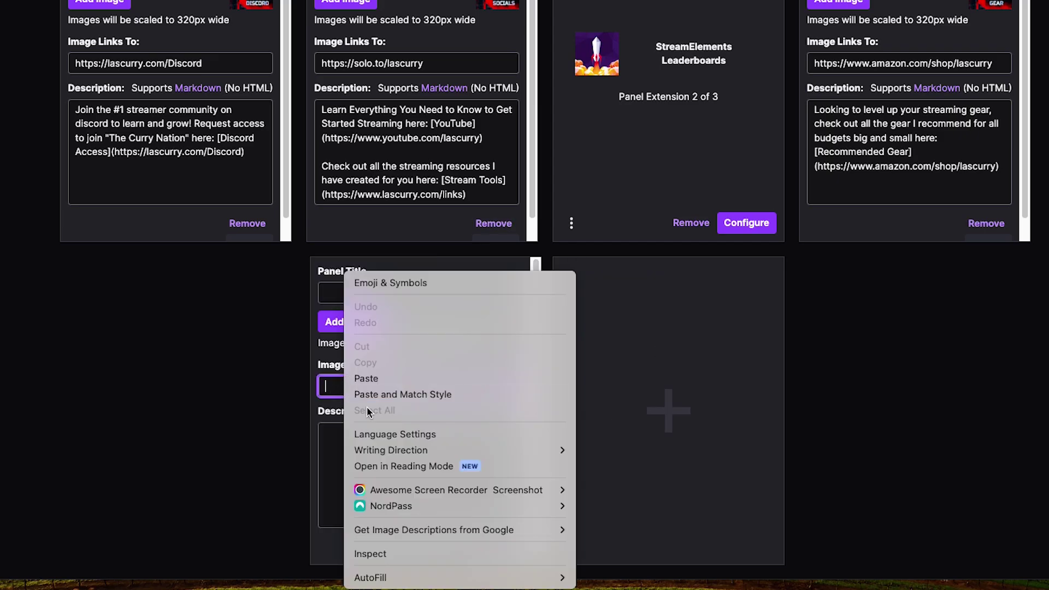
{"action": "left_click", "coordinate": [363, 377]}
{"action": "left_click", "coordinate": [233, 424]}
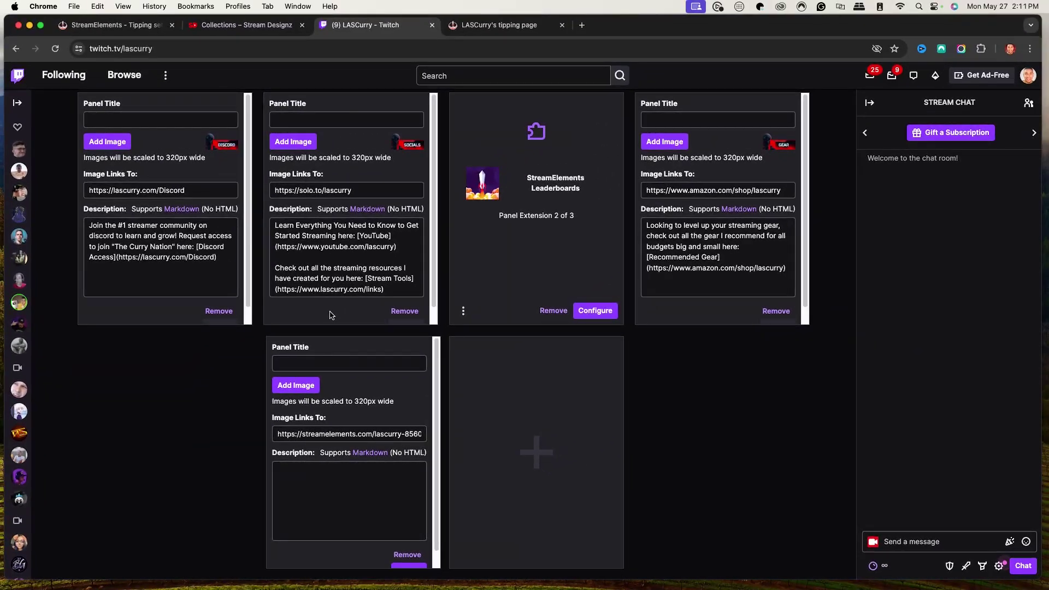
{"action": "left_click", "coordinate": [244, 25]}
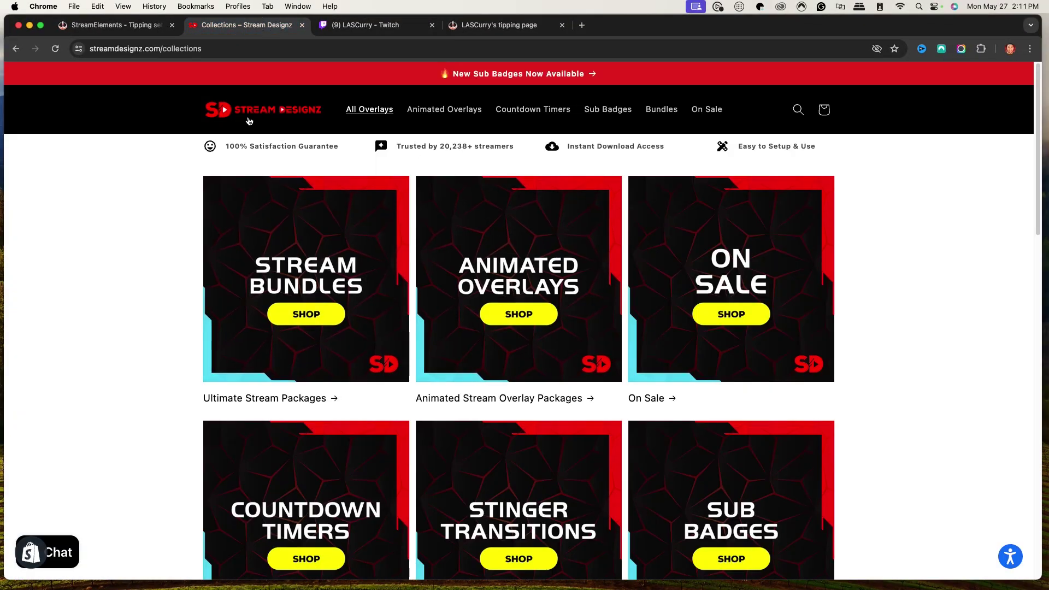
Step: Browse Stream Designz Twitch Panels, open the Project Zero product and enlarge its artwork
{"action": "left_click", "coordinate": [274, 110]}
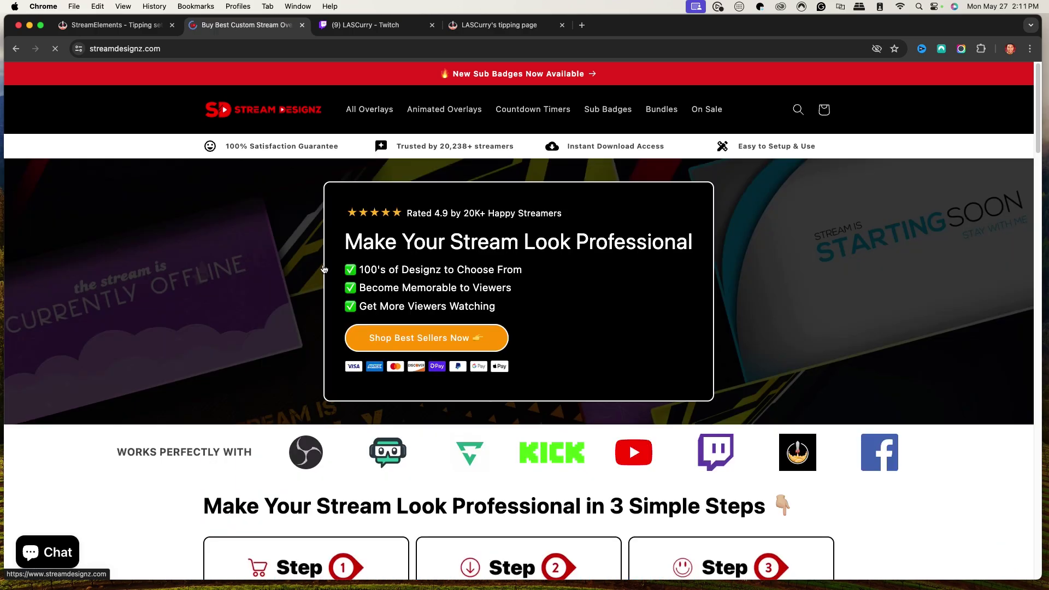
{"action": "scroll", "coordinate": [502, 308], "scroll_direction": "down", "scroll_amount": 10}
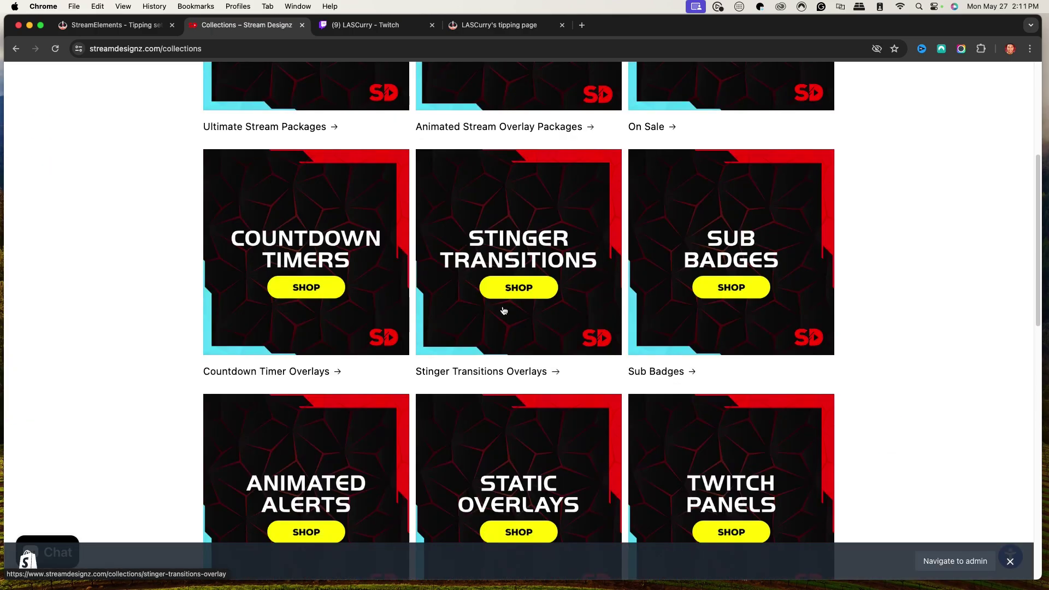
{"action": "scroll", "coordinate": [504, 309], "scroll_direction": "up", "scroll_amount": 7}
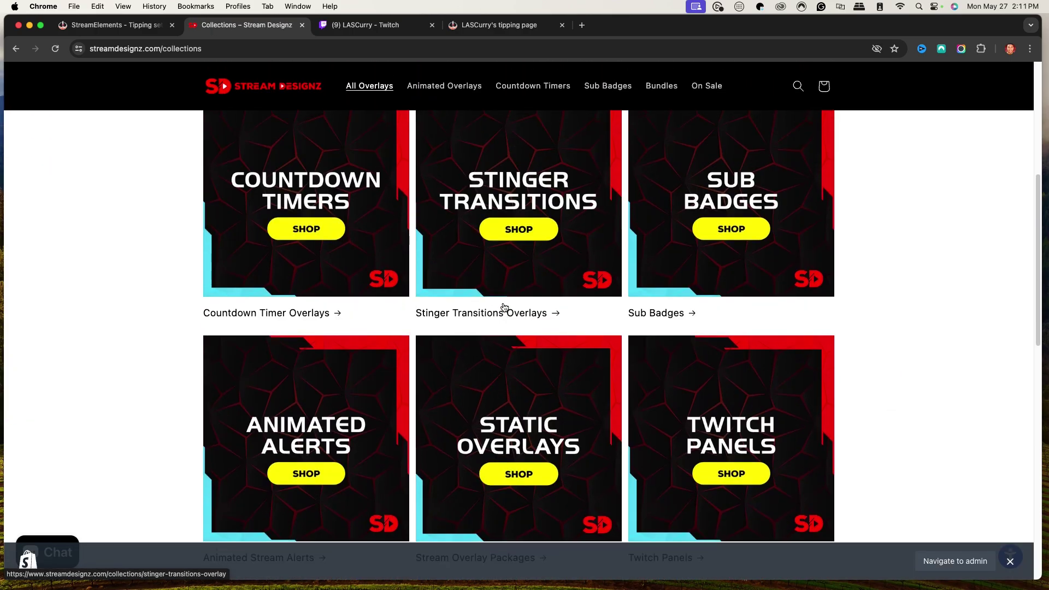
{"action": "scroll", "coordinate": [506, 305], "scroll_direction": "down", "scroll_amount": 5}
{"action": "left_click", "coordinate": [718, 283]}
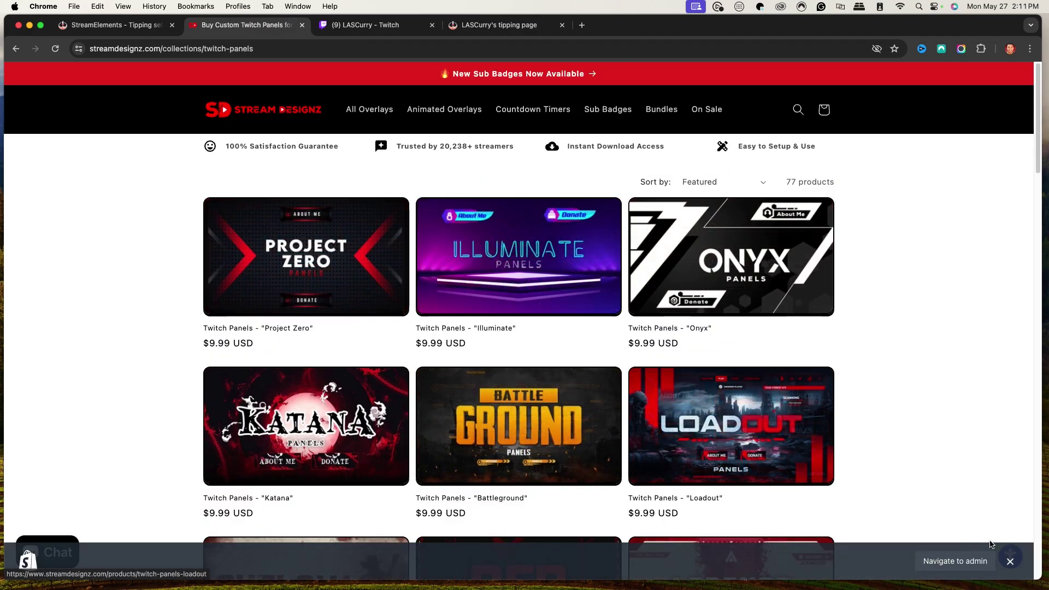
{"action": "left_click", "coordinate": [1010, 563]}
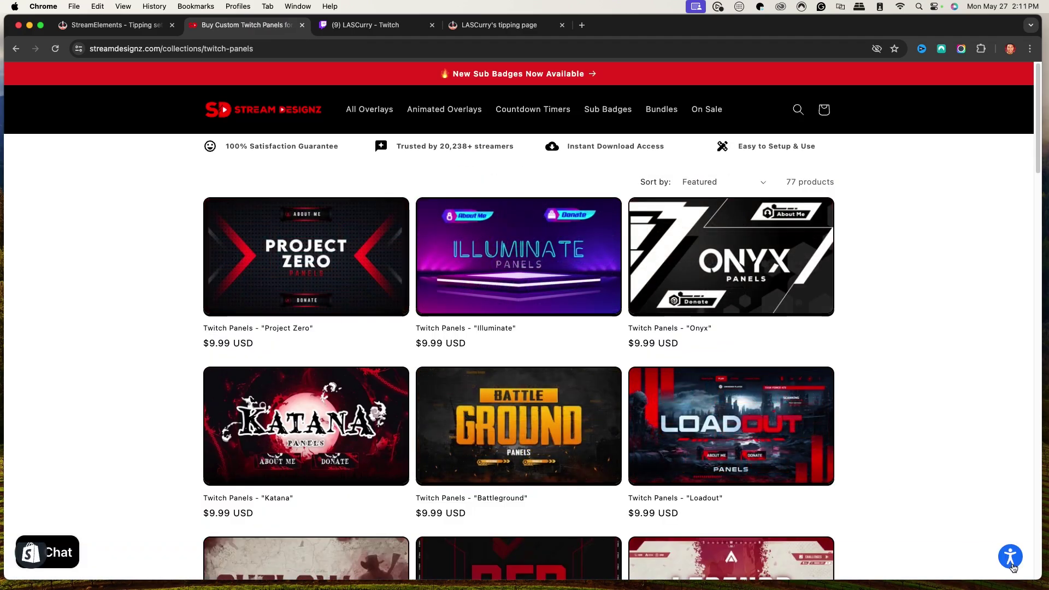
{"action": "scroll", "coordinate": [382, 273], "scroll_direction": "down", "scroll_amount": 4}
{"action": "scroll", "coordinate": [329, 175], "scroll_direction": "up", "scroll_amount": 2}
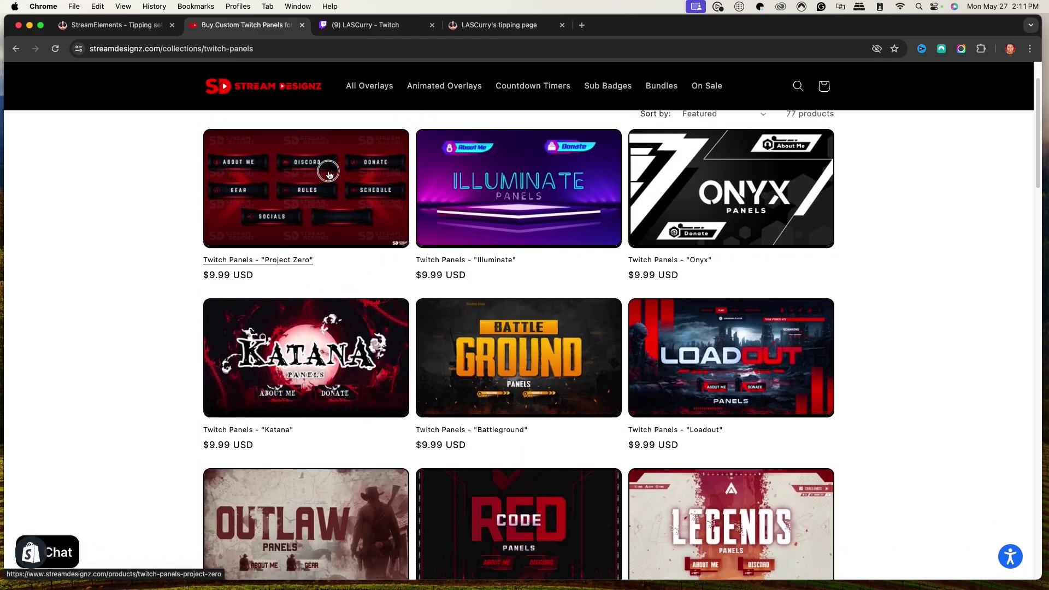
{"action": "left_click", "coordinate": [329, 175]}
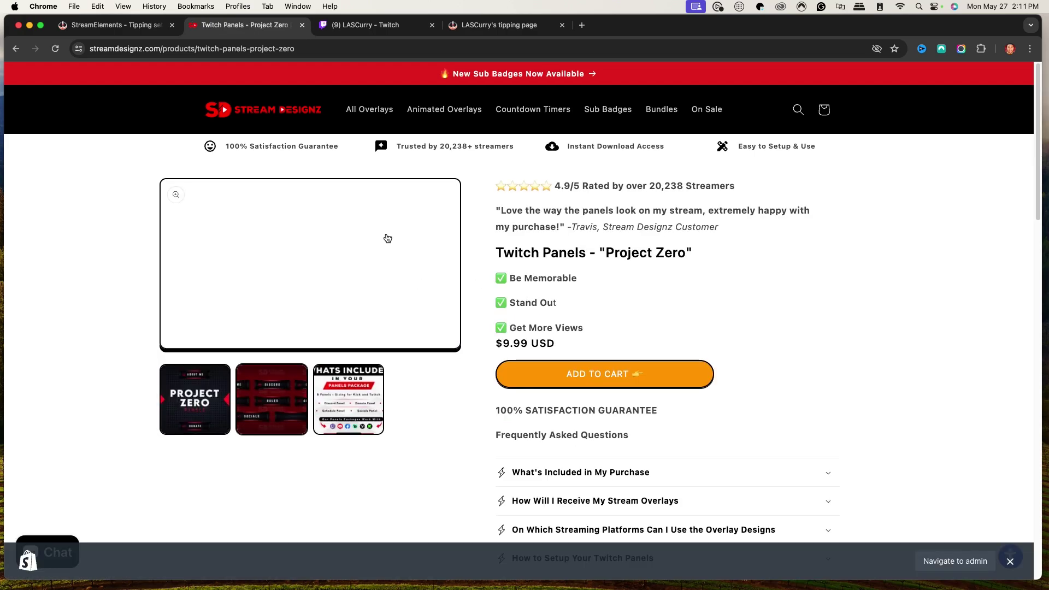
{"action": "left_click", "coordinate": [293, 267]}
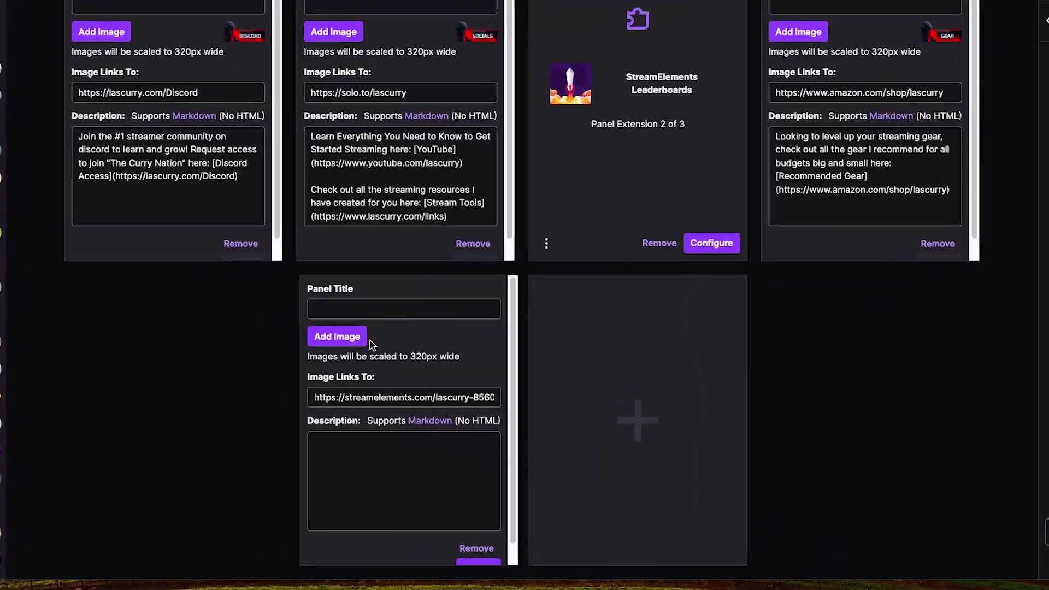
Step: Upload Desktop > Animated Stream Overlays > Panels > Twitch > Donate.png as the panel image
{"action": "left_click", "coordinate": [316, 377]}
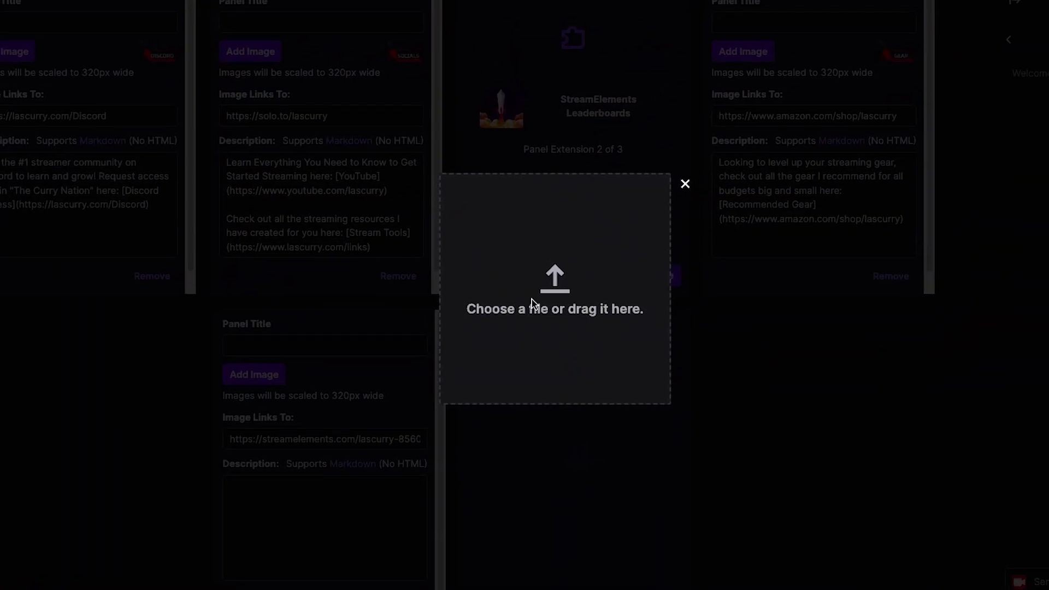
{"action": "left_click", "coordinate": [627, 257]}
{"action": "left_click", "coordinate": [279, 228]}
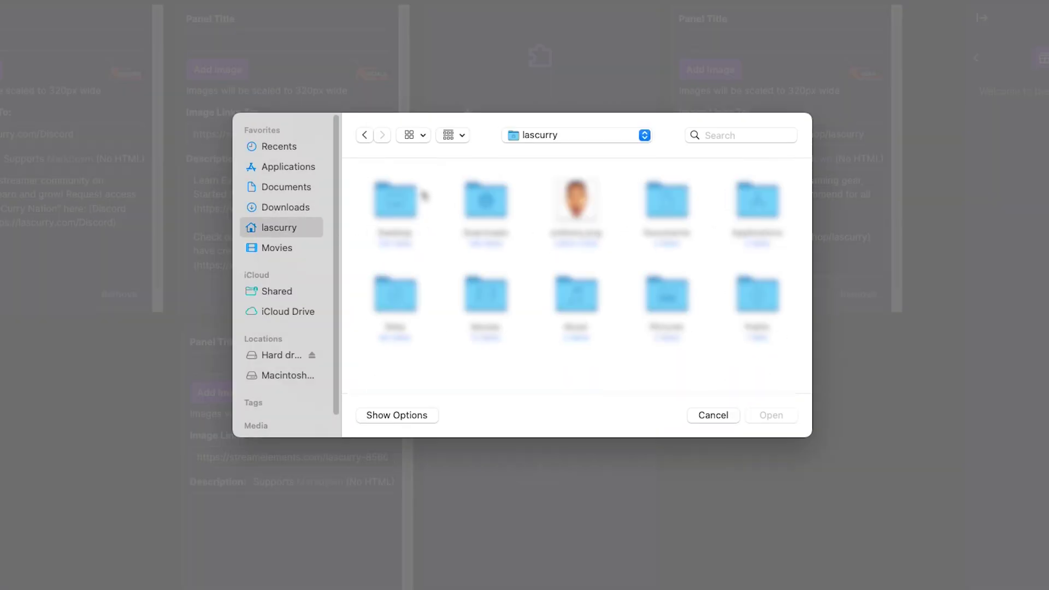
{"action": "double_click", "coordinate": [394, 200]}
{"action": "scroll", "coordinate": [474, 321], "scroll_direction": "down", "scroll_amount": 10}
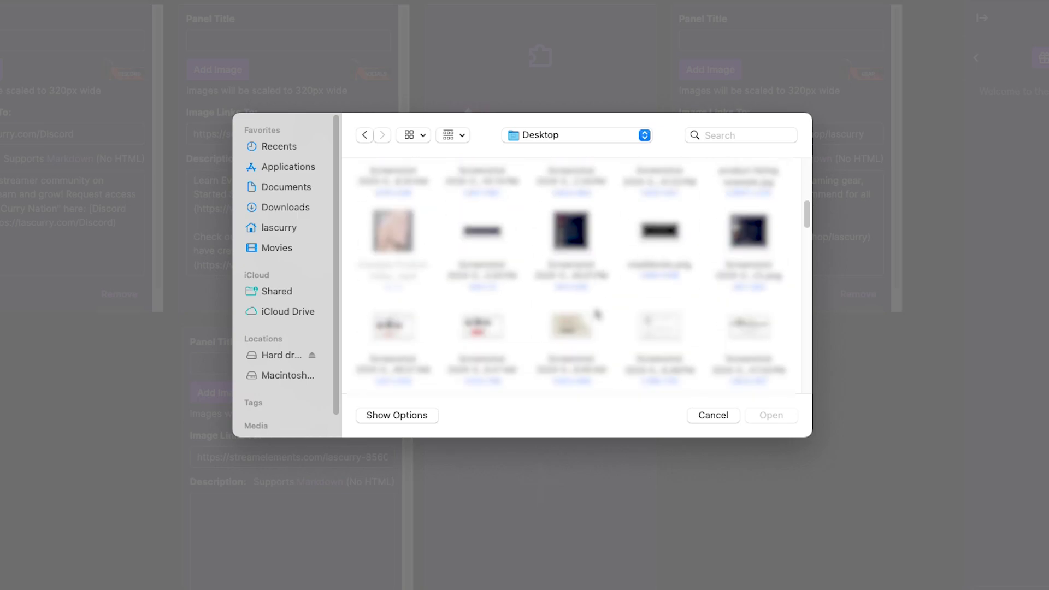
{"action": "scroll", "coordinate": [597, 313], "scroll_direction": "down", "scroll_amount": 5}
{"action": "double_click", "coordinate": [659, 334]}
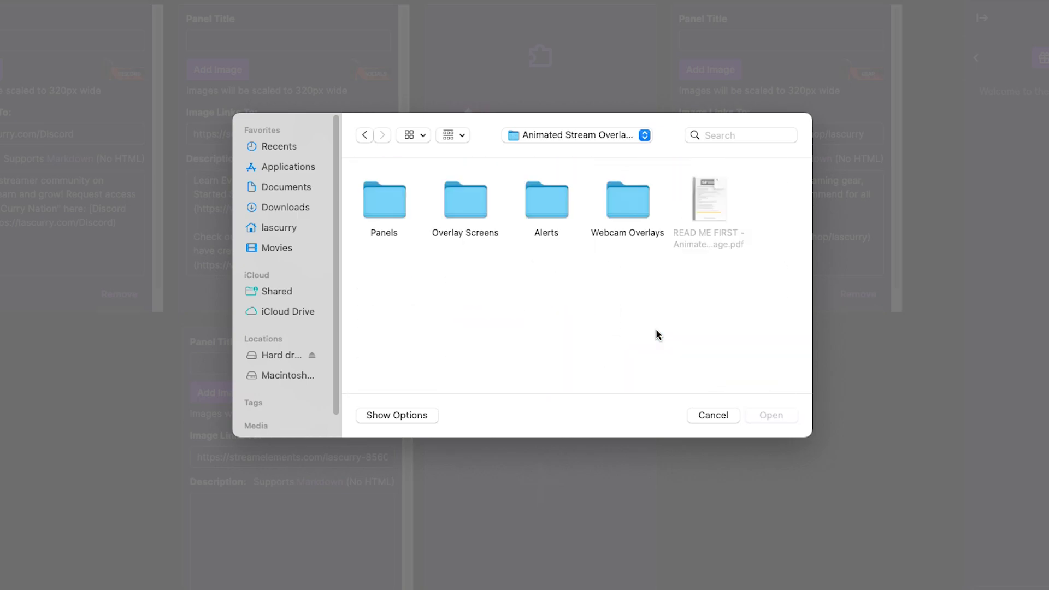
{"action": "double_click", "coordinate": [389, 206]}
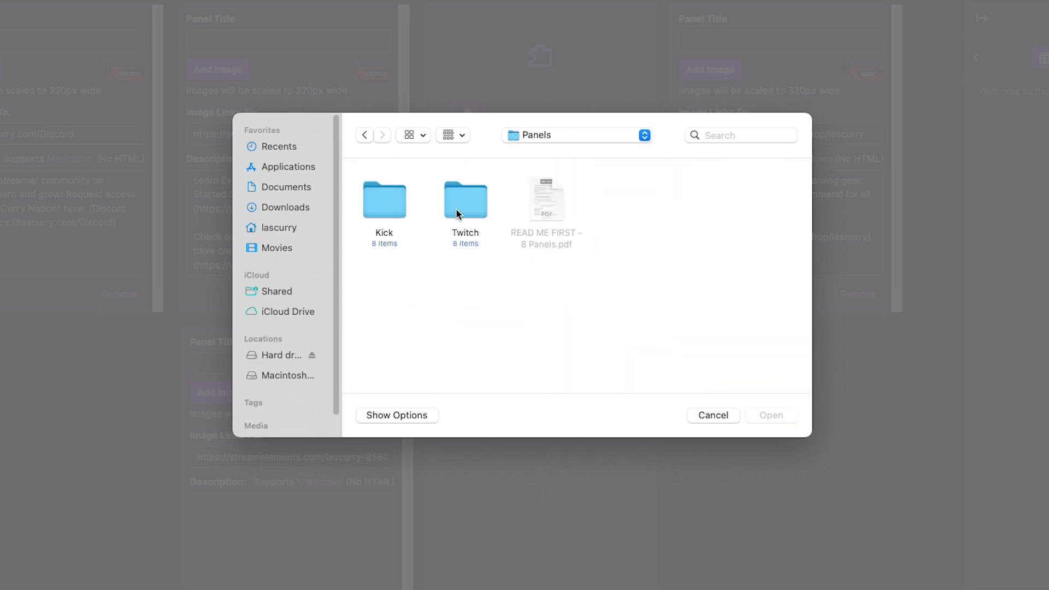
{"action": "double_click", "coordinate": [458, 215]}
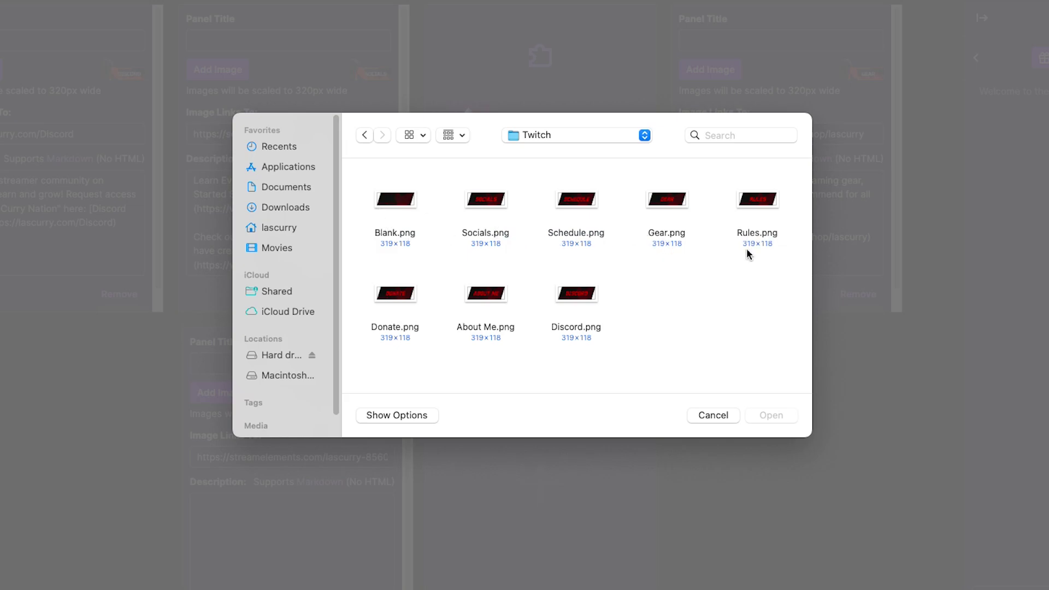
{"action": "left_click", "coordinate": [403, 331]}
{"action": "left_click", "coordinate": [772, 416]}
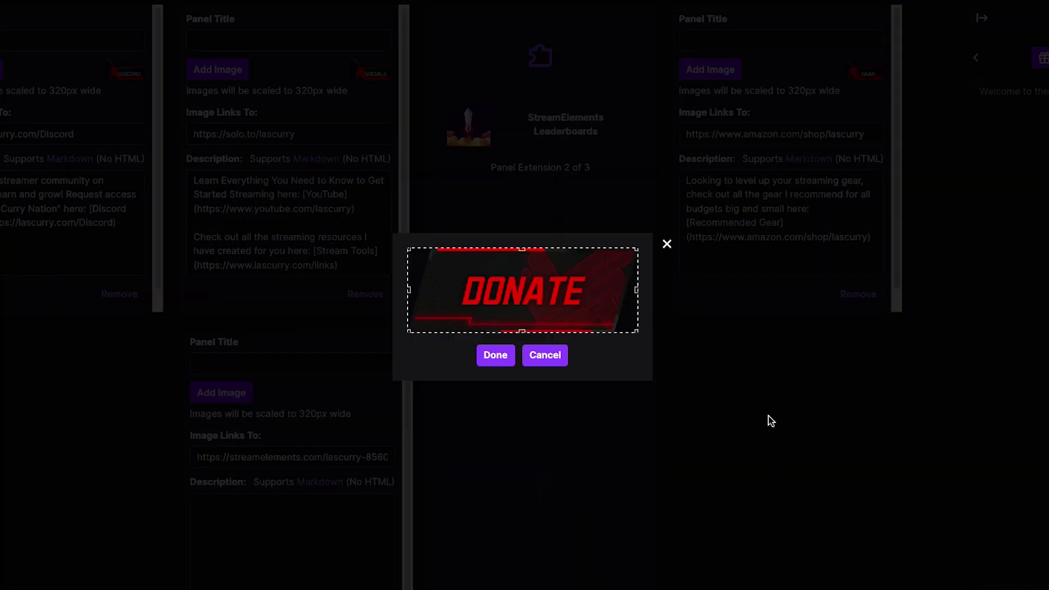
{"action": "left_click", "coordinate": [500, 355]}
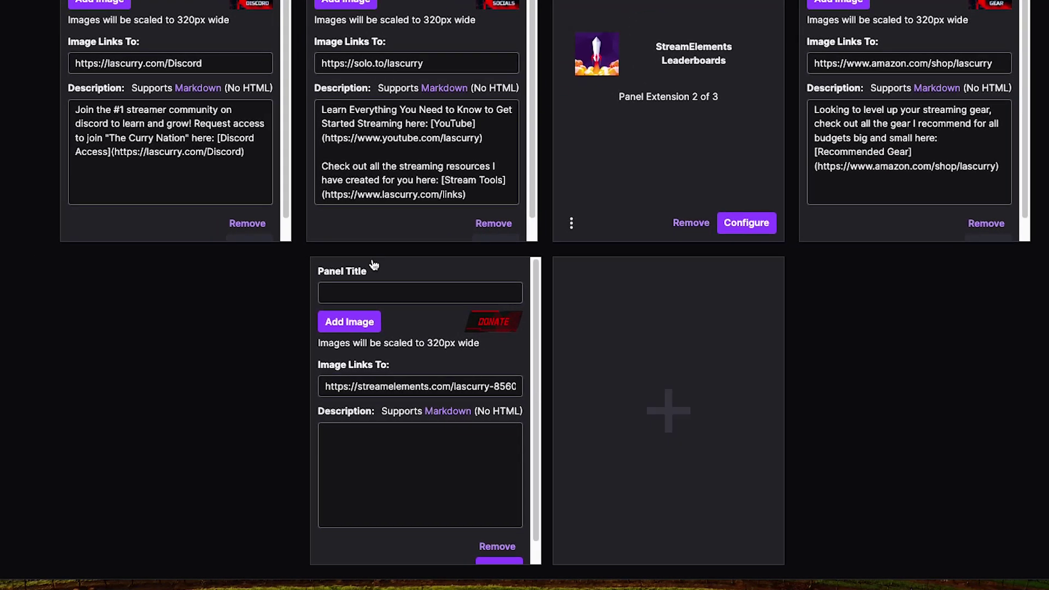
Step: Turn off panel editing to preview the DONATE panel and close both tipping page tabs
{"action": "scroll", "coordinate": [508, 523], "scroll_direction": "down", "scroll_amount": 1}
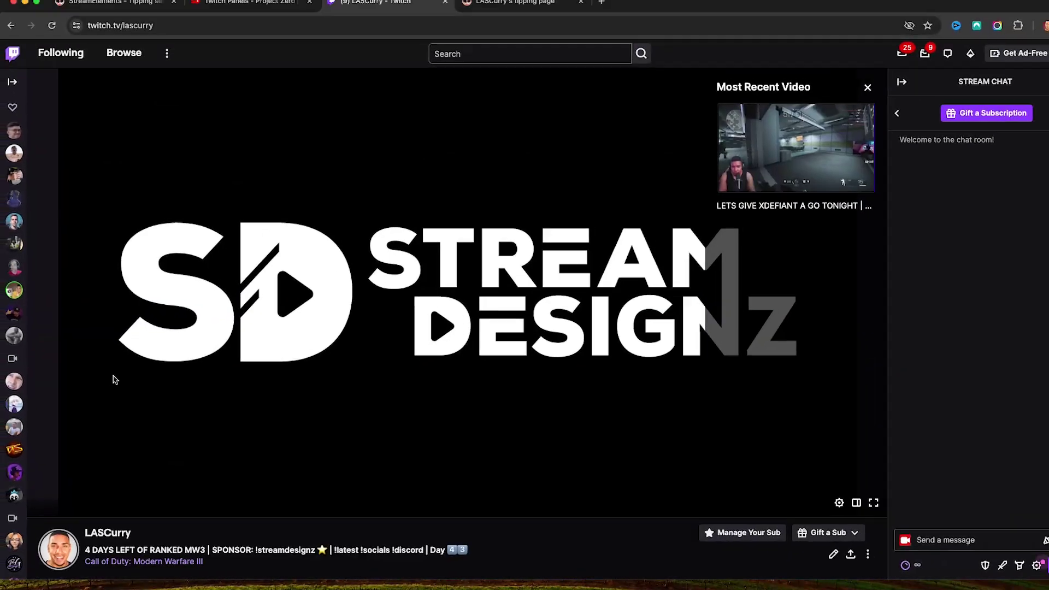
{"action": "scroll", "coordinate": [112, 381], "scroll_direction": "down", "scroll_amount": 10}
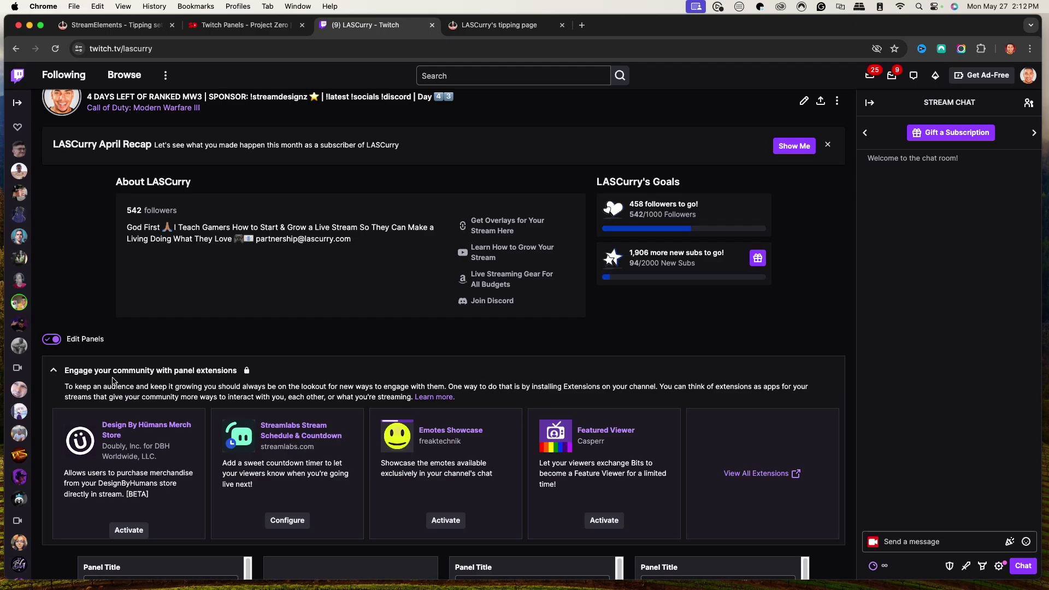
{"action": "left_click", "coordinate": [52, 339]}
{"action": "scroll", "coordinate": [246, 427], "scroll_direction": "down", "scroll_amount": 5}
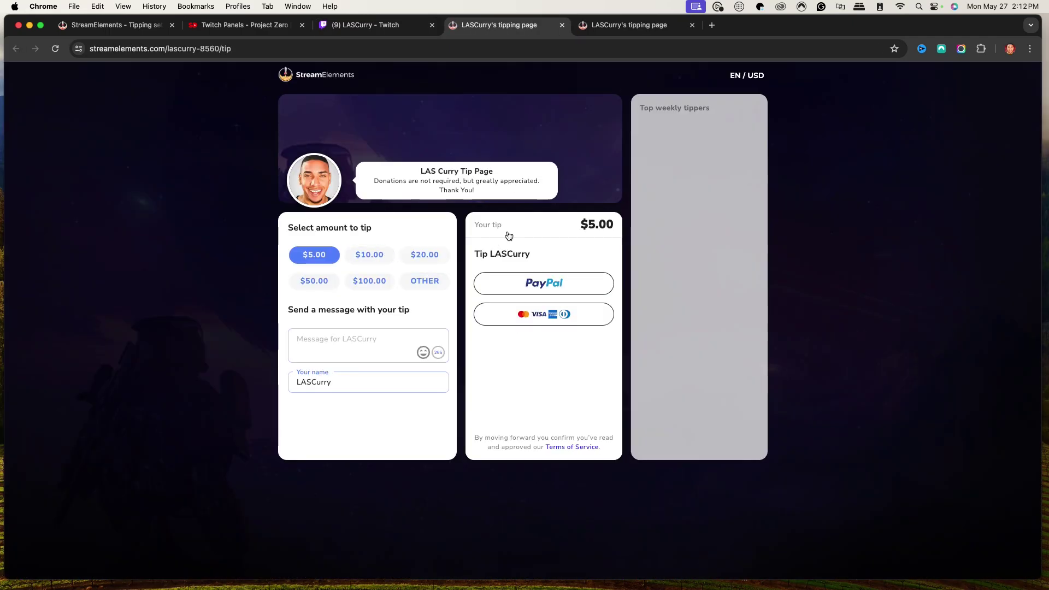
{"action": "left_click", "coordinate": [563, 25]}
{"action": "left_click", "coordinate": [562, 26]}
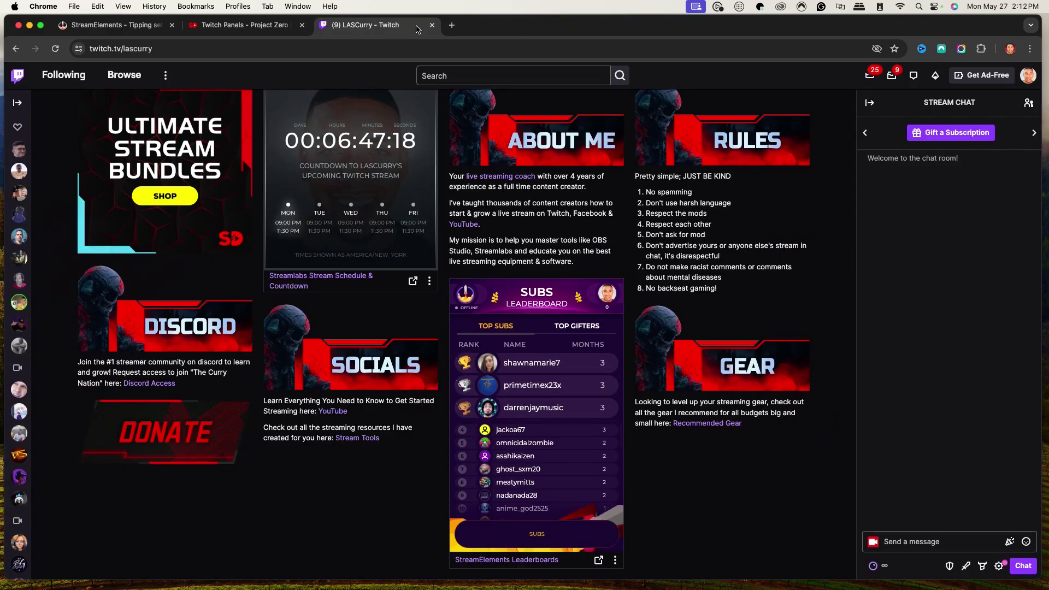
{"action": "left_click", "coordinate": [452, 26]}
Step: Log in to nightbot.tv and search custom commands for '!don' to find the !donate command
{"action": "type", "text": "nightbot.tv"}
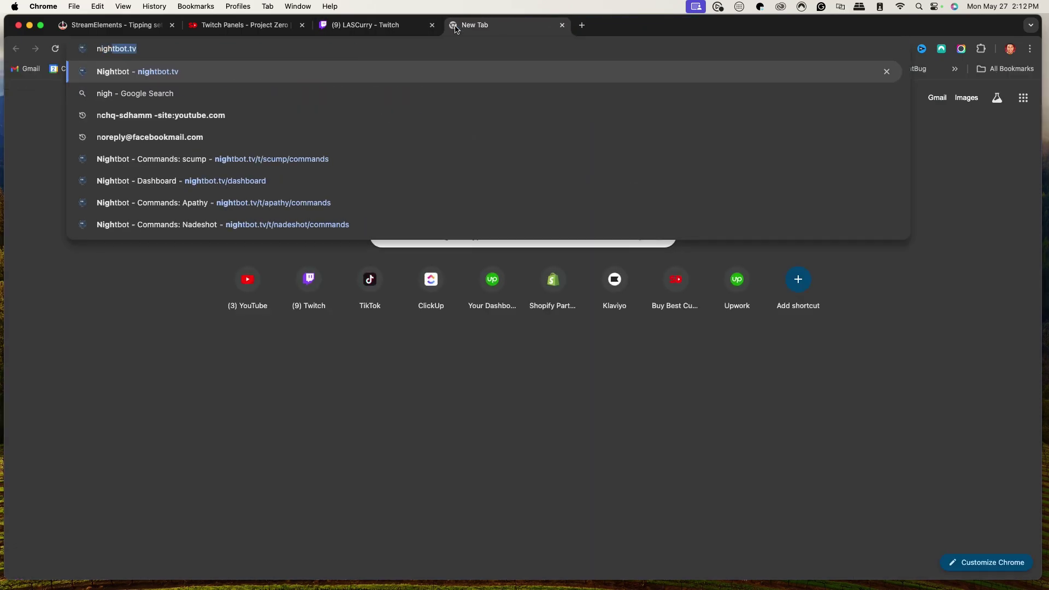
{"action": "key", "text": "Return"}
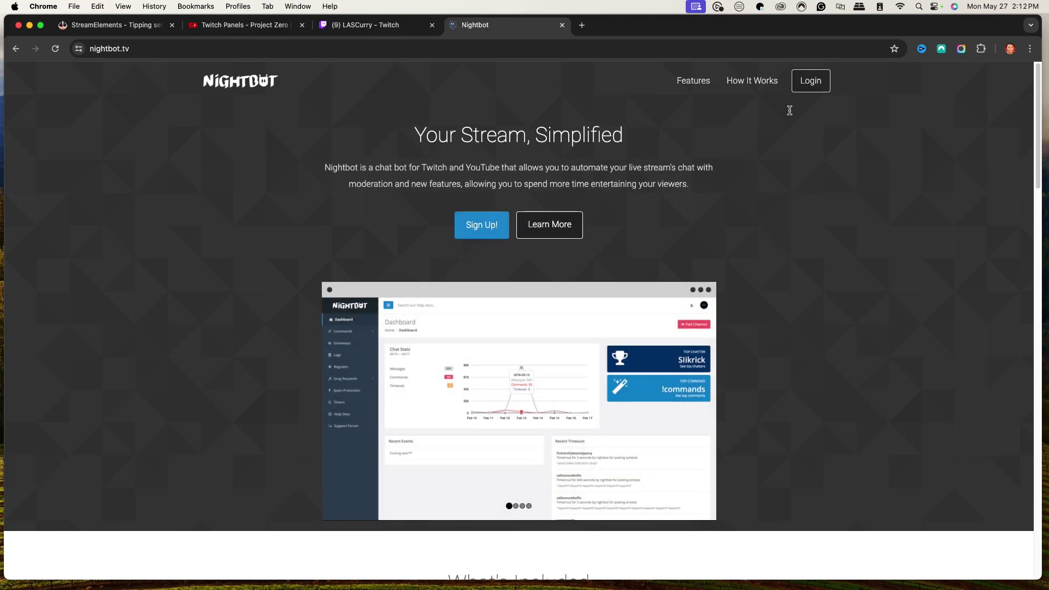
{"action": "left_click", "coordinate": [817, 86]}
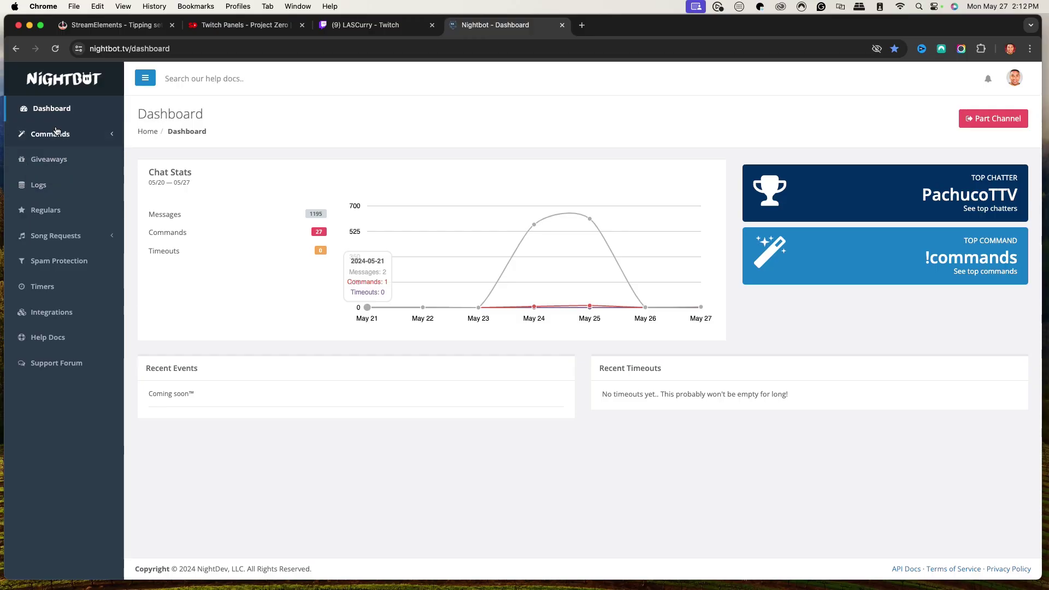
{"action": "left_click", "coordinate": [60, 141]}
{"action": "left_click", "coordinate": [51, 162]}
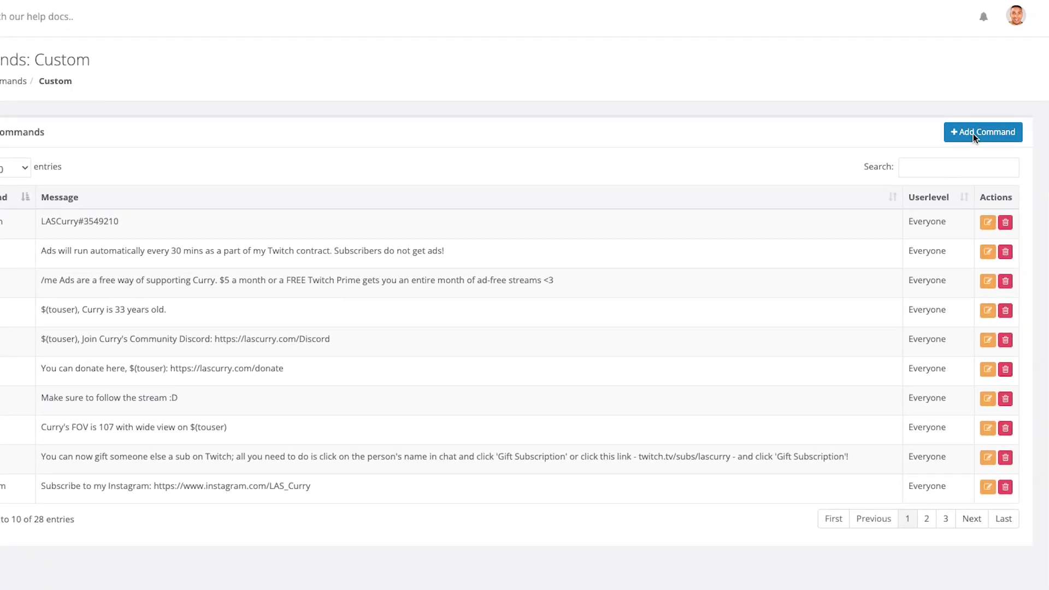
{"action": "left_click", "coordinate": [940, 164]}
{"action": "type", "text": "!don"}
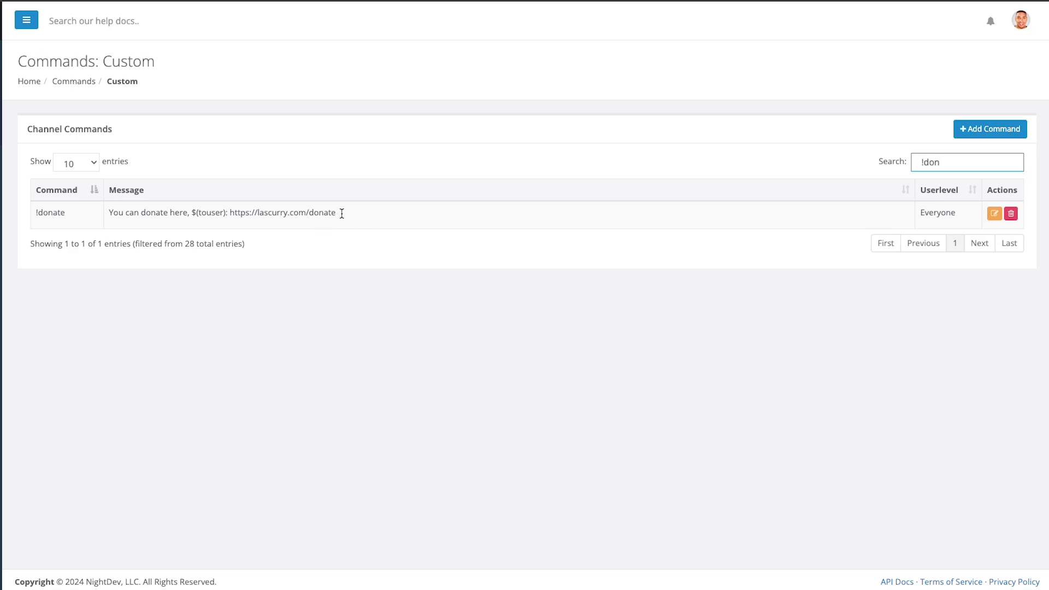
{"action": "left_click", "coordinate": [48, 339]}
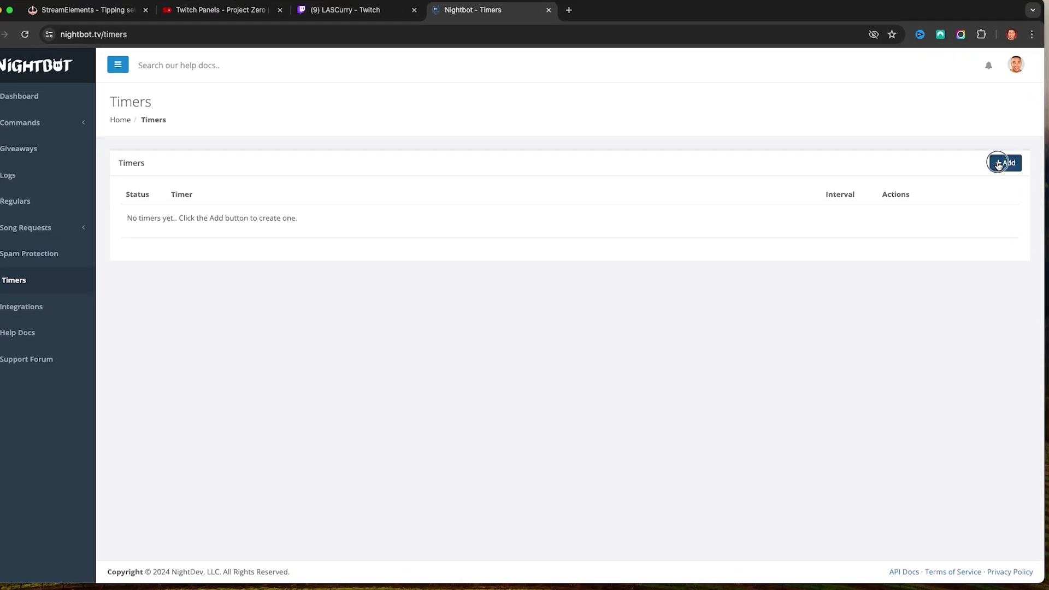
Step: Create a !donate timer posting the tipping page link every 30 minutes
{"action": "left_click", "coordinate": [1005, 173]}
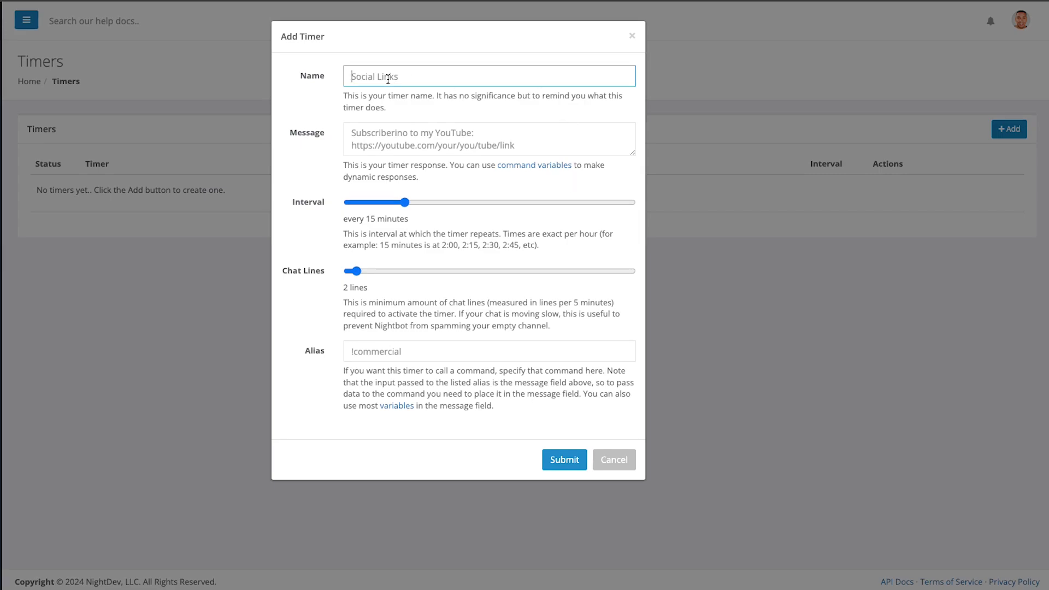
{"action": "left_click", "coordinate": [366, 139]}
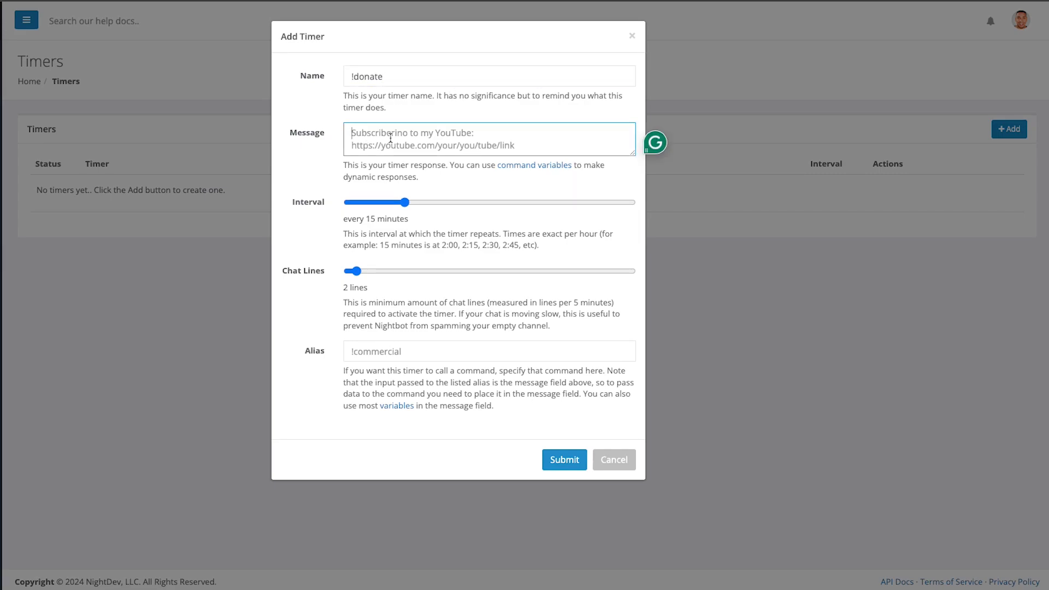
{"action": "type", "text": "https://streamelements.com/lascurry-8560/tip"}
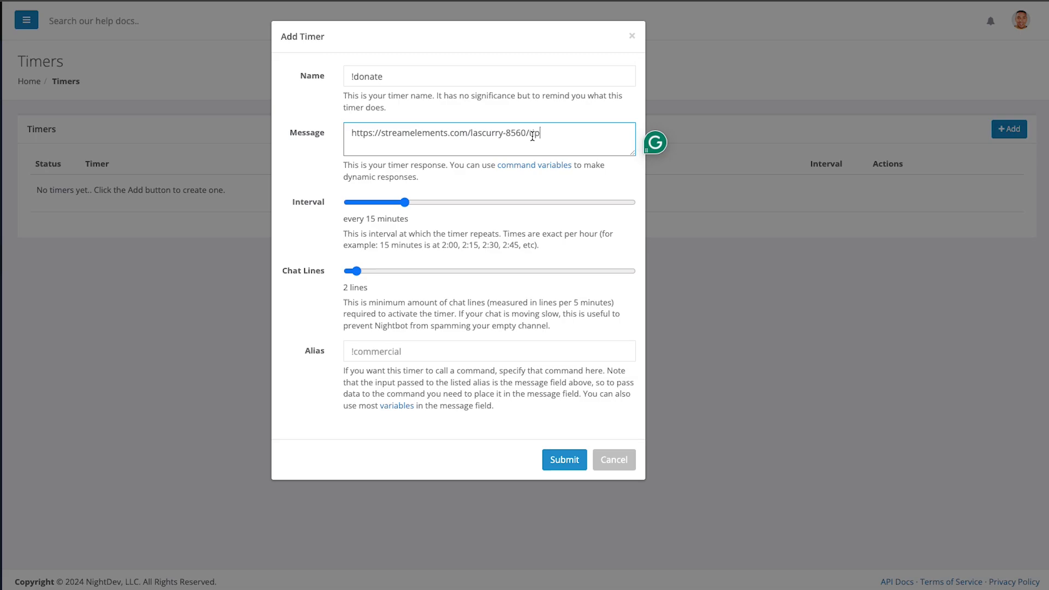
{"action": "left_click", "coordinate": [403, 205]}
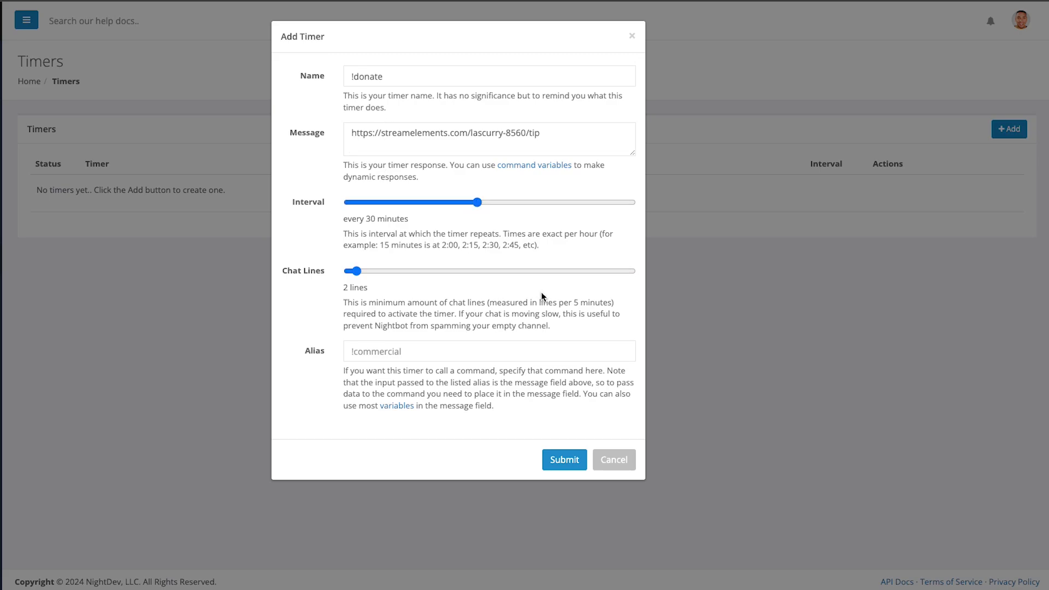
{"action": "left_click", "coordinate": [553, 462]}
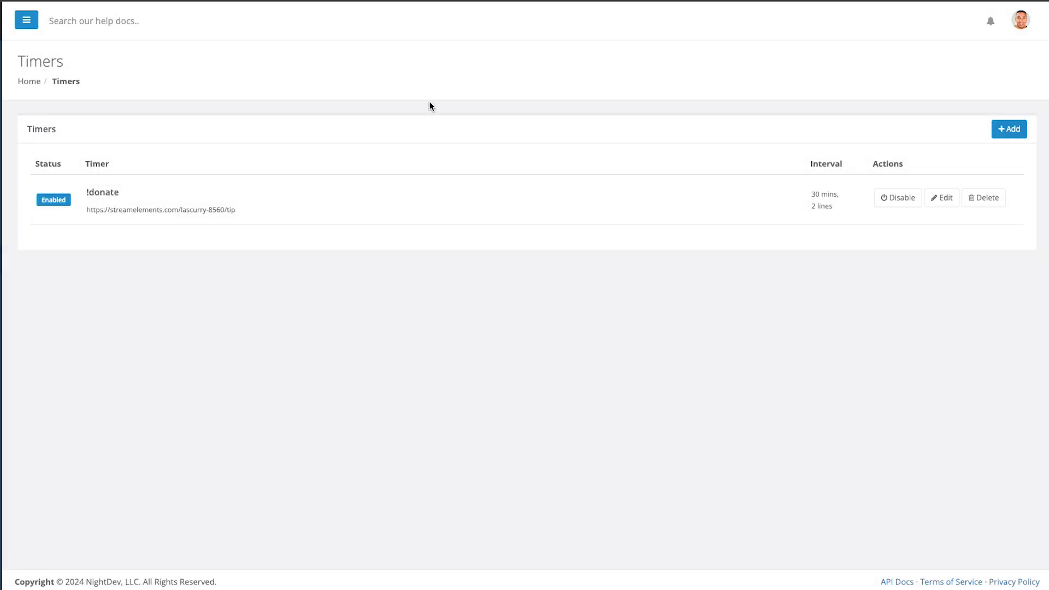
Step: Delete the !donate timer again so no timers remain
{"action": "left_click", "coordinate": [987, 198]}
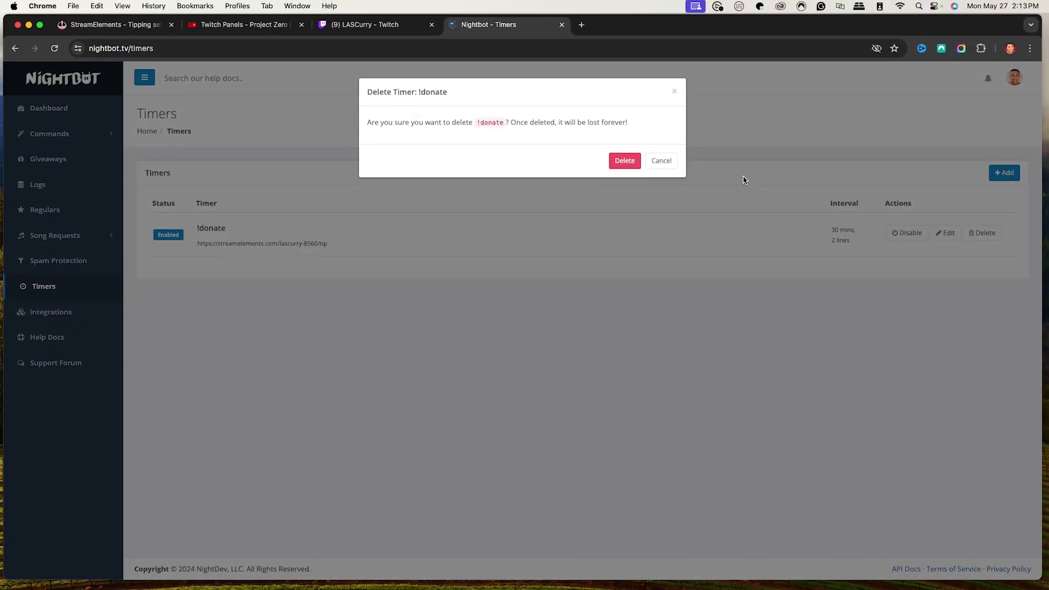
{"action": "left_click", "coordinate": [563, 116]}
{"action": "left_click", "coordinate": [365, 25]}
{"action": "left_click", "coordinate": [245, 25]}
Step: Return to the StreamElements tipping settings showing the Twitch tipping panel link
{"action": "left_click", "coordinate": [148, 27]}
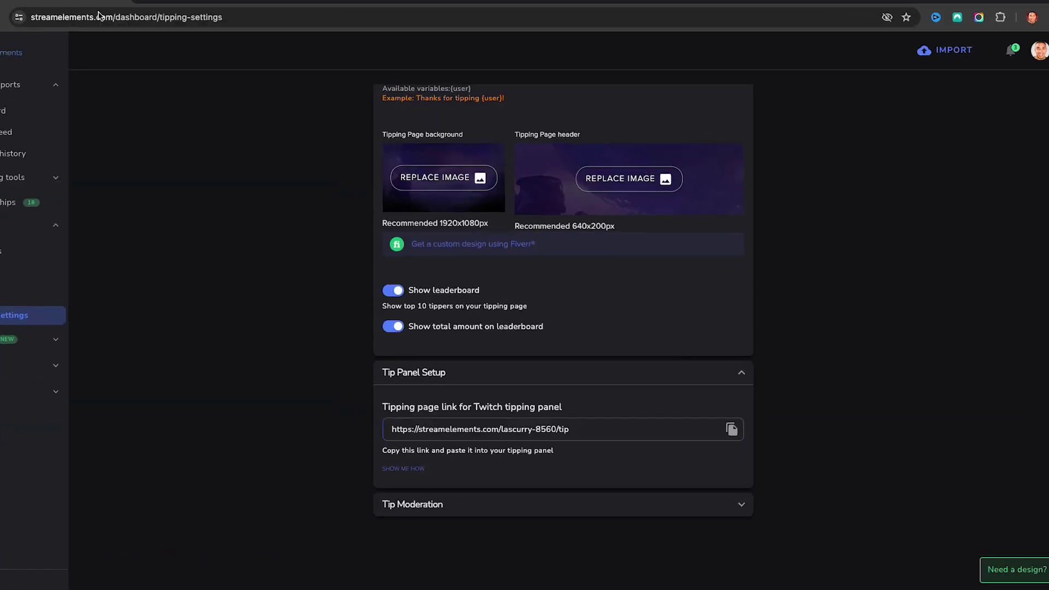